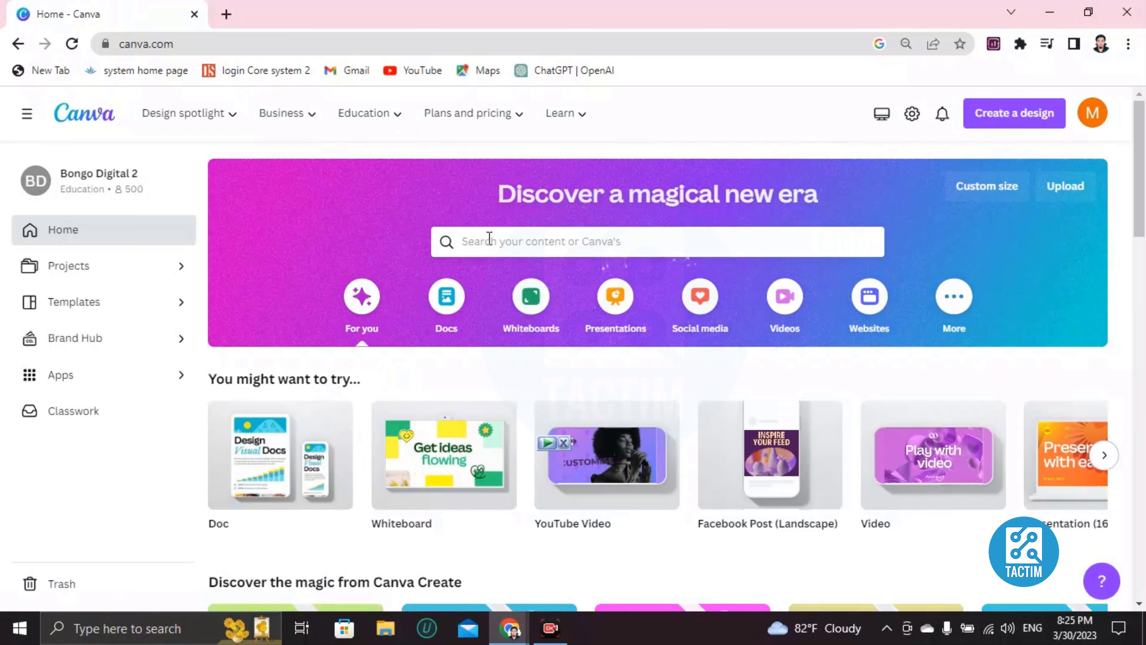
Search Canva's templates for 'photo collage'.
left_click(477, 239)
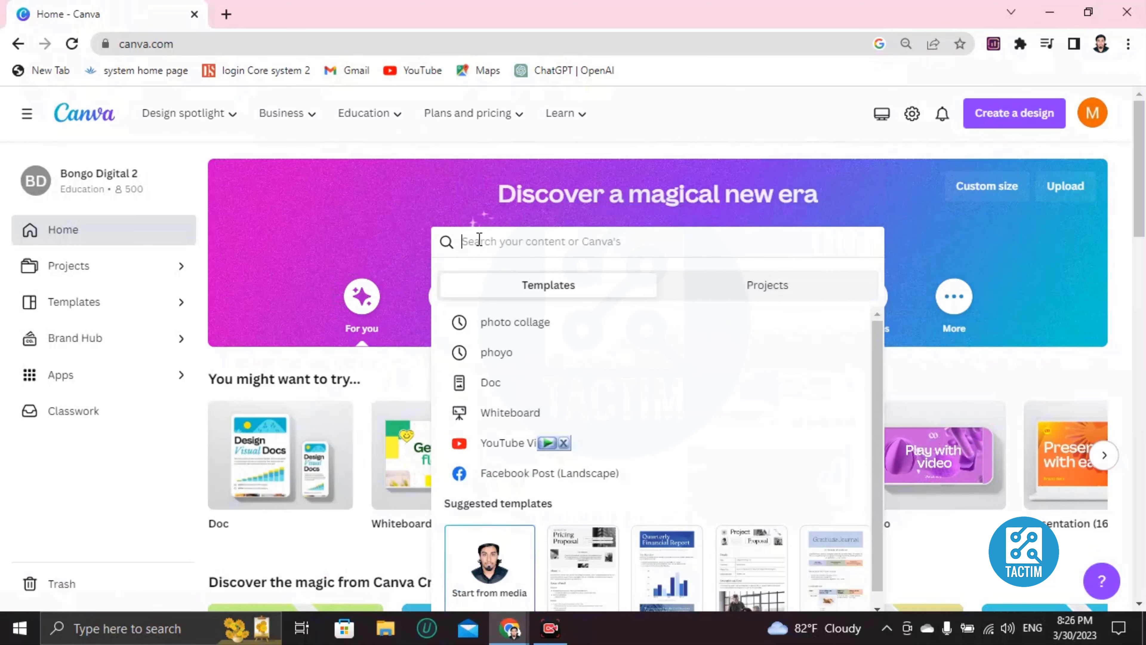
type("photo collage")
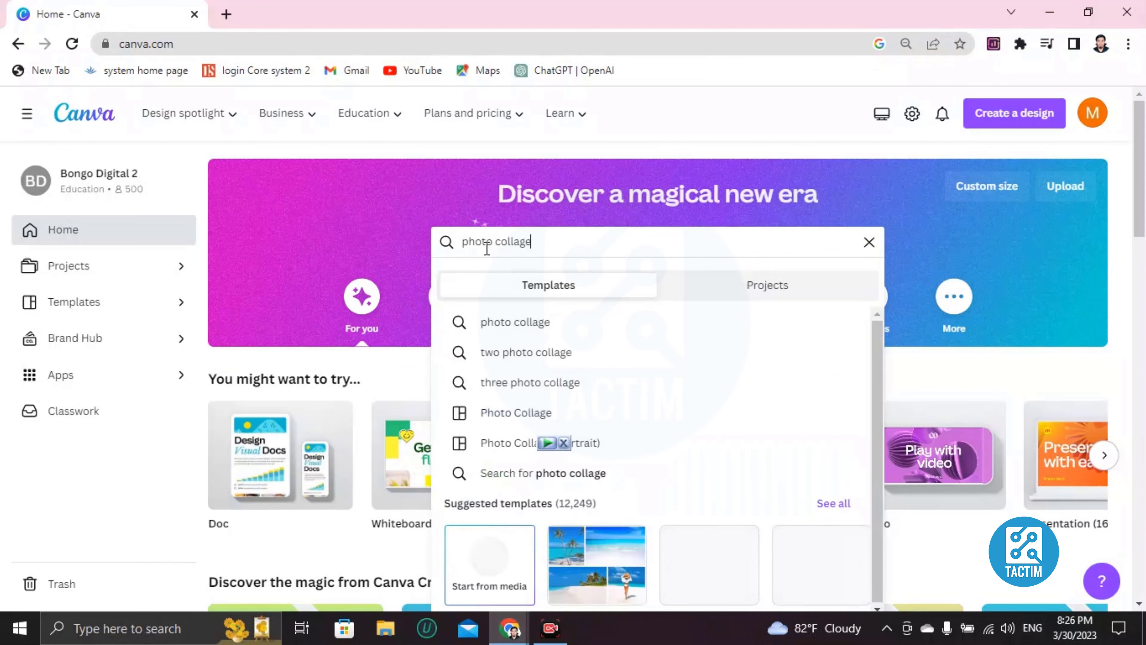
key("Return")
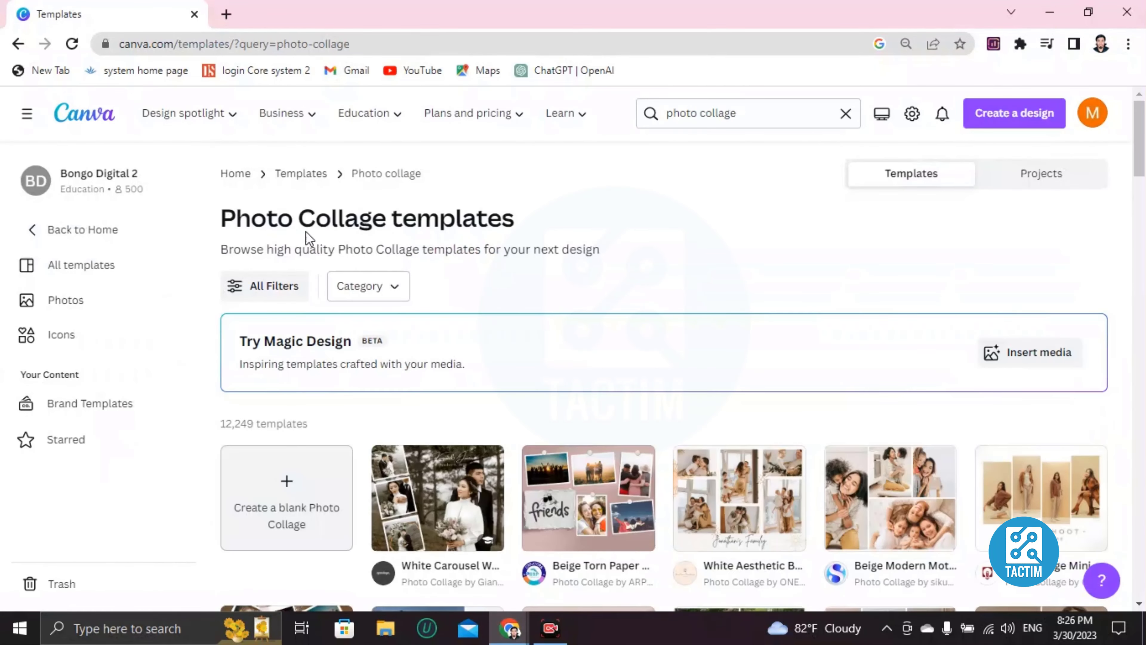
Preview the Beige Minimalist Sweet 2022 Recap scrapbook template and start customizing it.
scroll(363, 303, "down", 4)
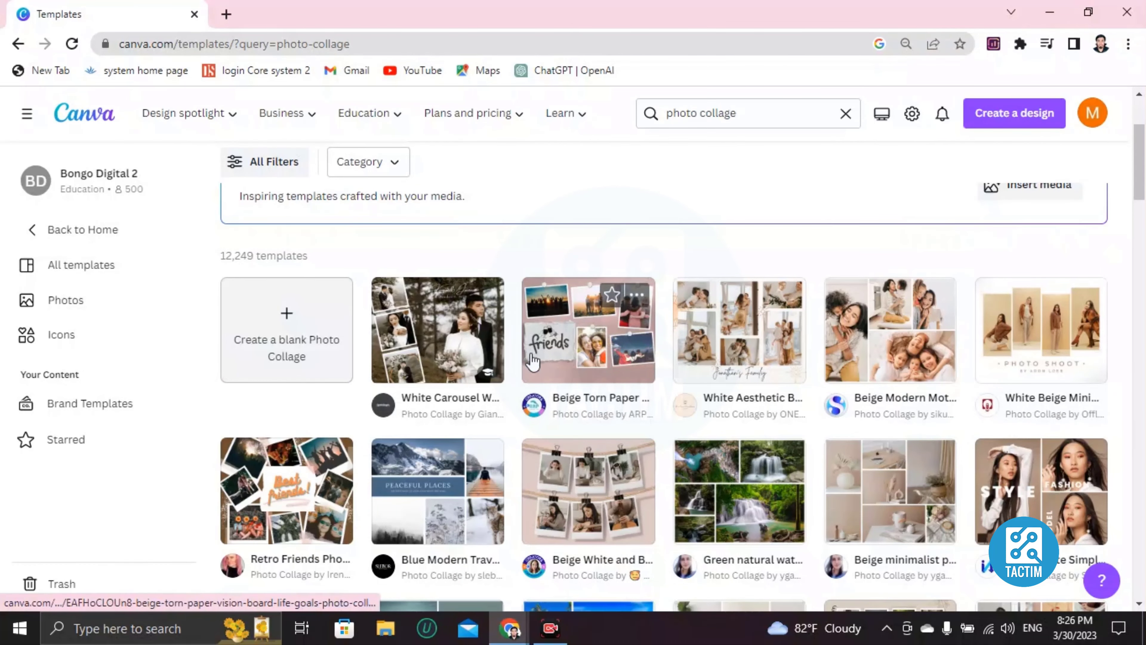
scroll(401, 474, "down", 2)
scroll(316, 474, "down", 2)
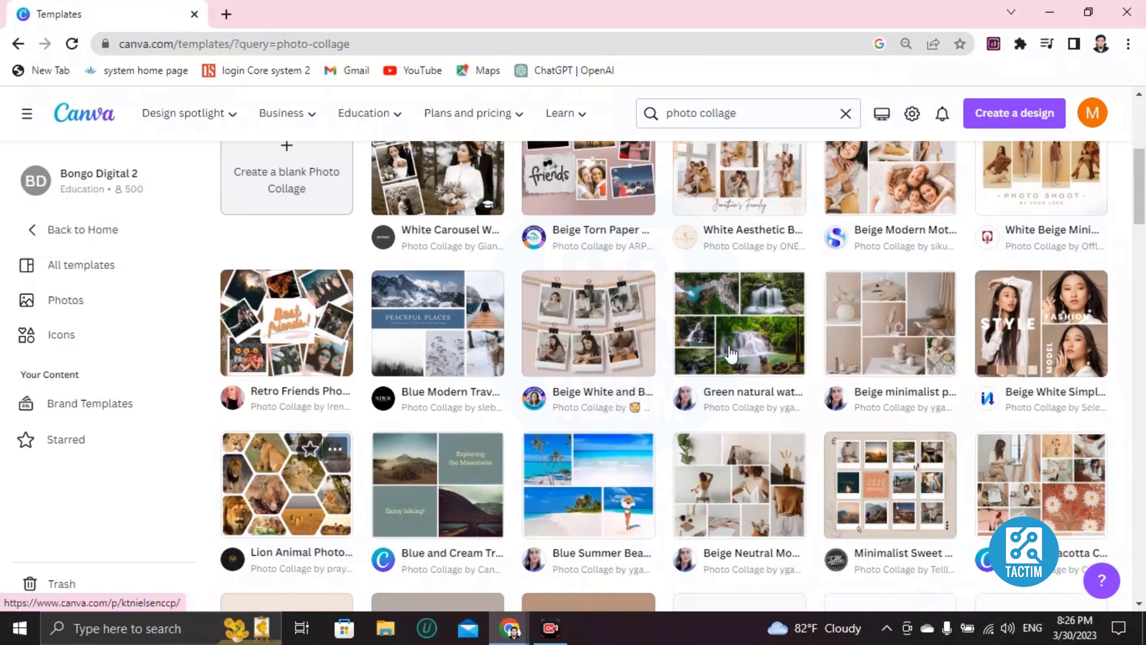
scroll(957, 348, "down", 3)
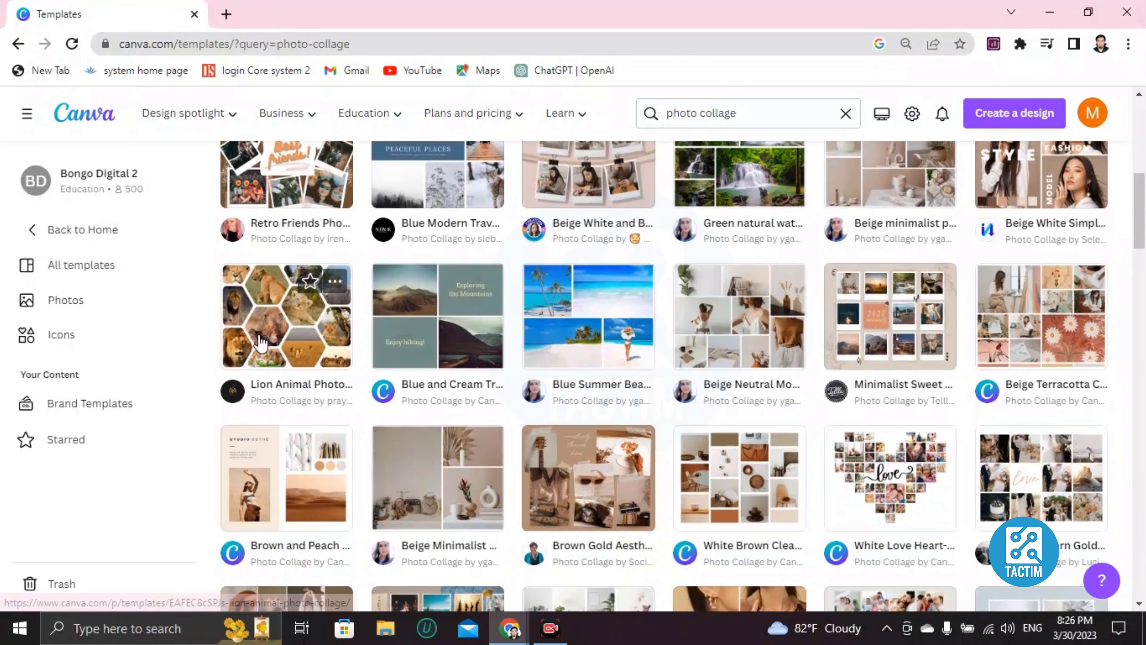
scroll(632, 328, "down", 3)
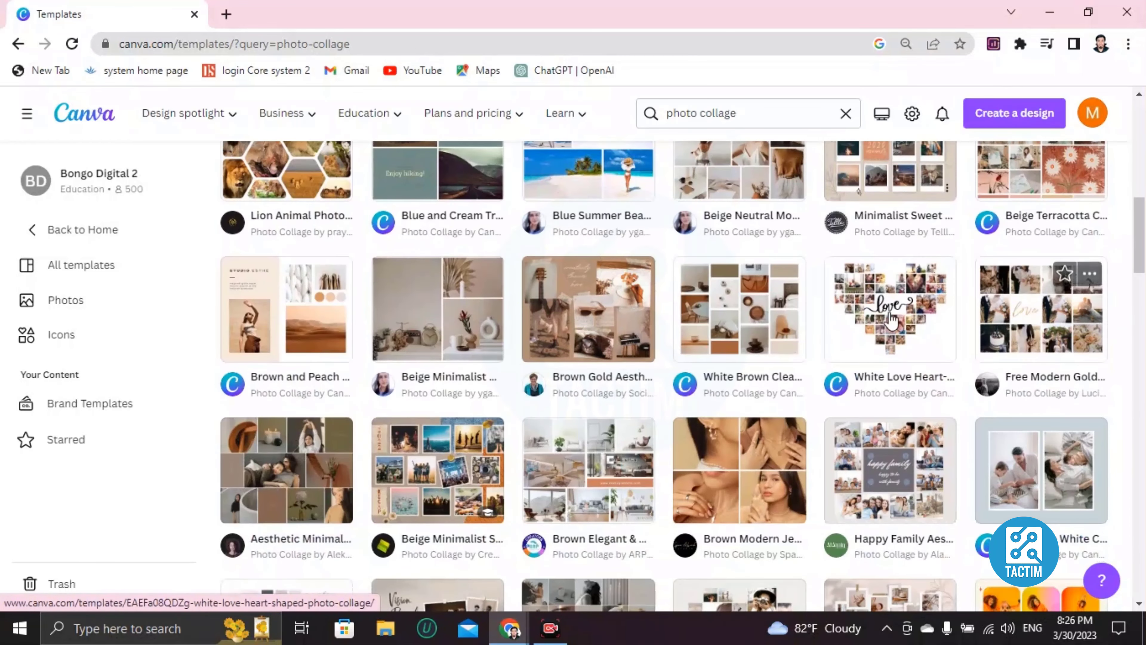
scroll(676, 425, "down", 2)
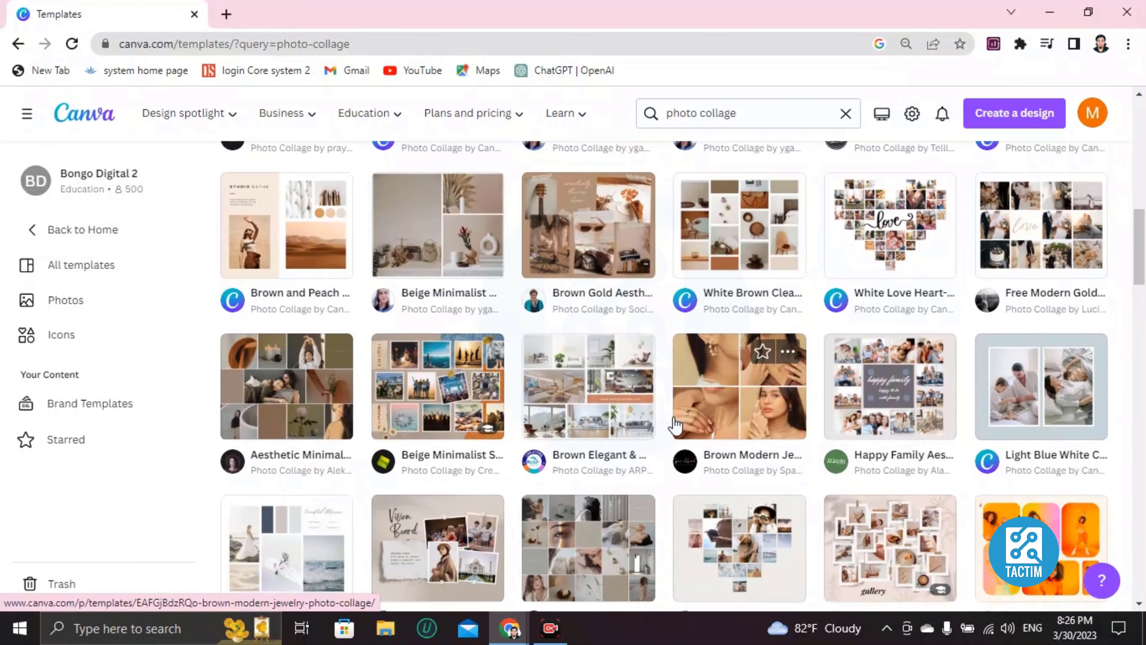
left_click(454, 391)
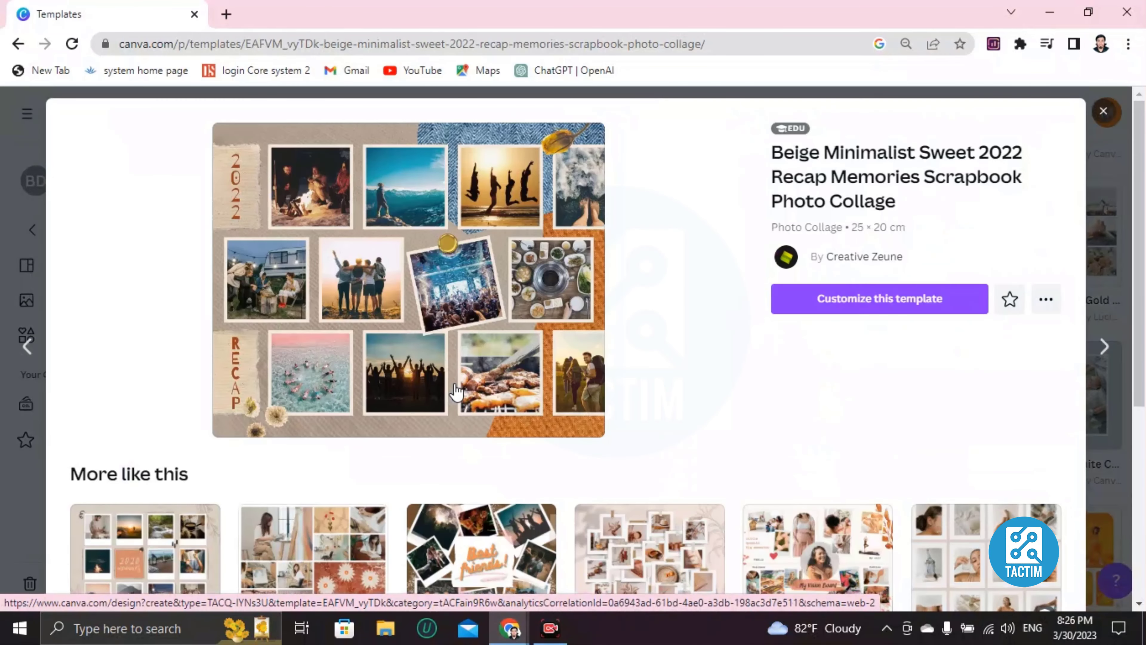
left_click(824, 300)
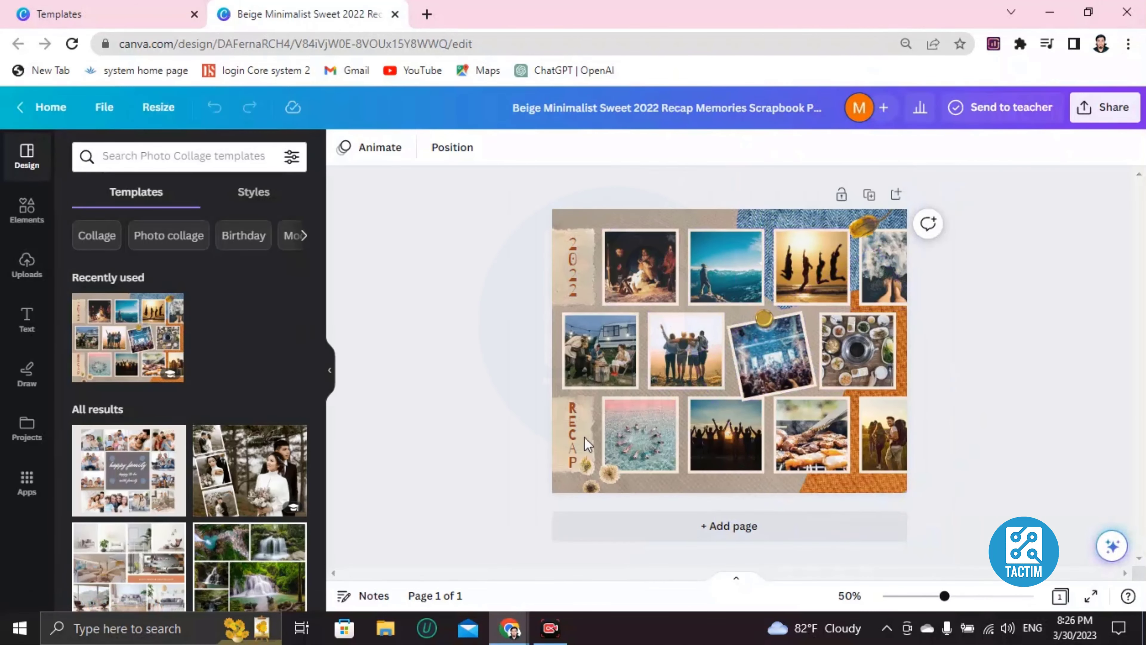
Select the background image of the 2022 Recap scrapbook collage in the editor.
left_click(569, 219)
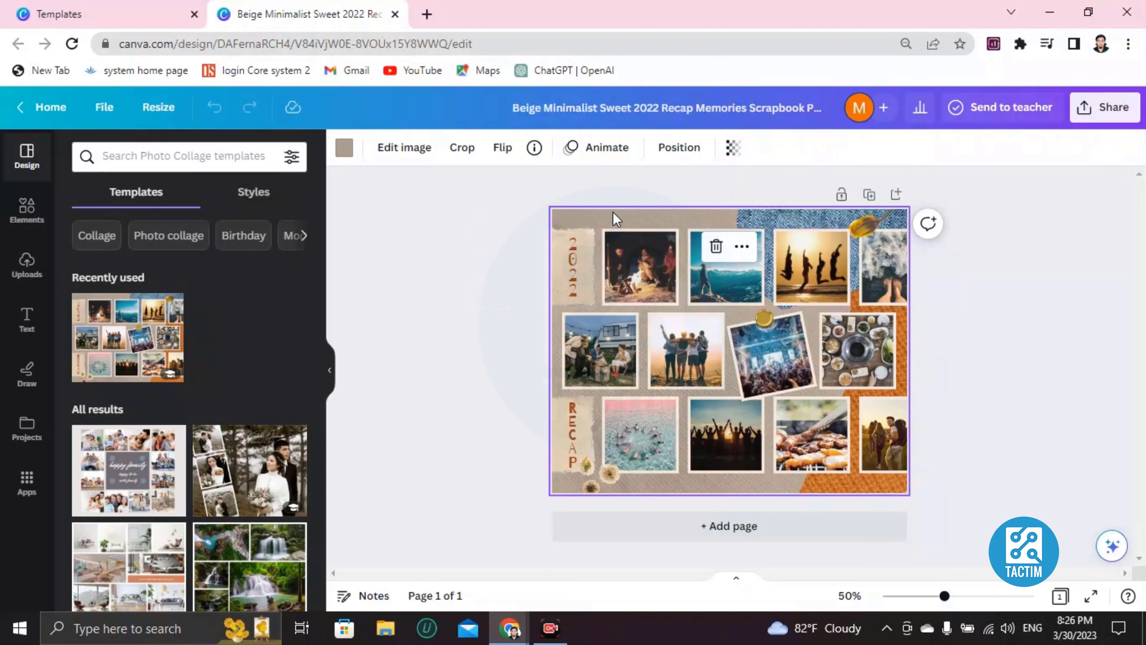
scroll(617, 220, "up", 2, "ctrl")
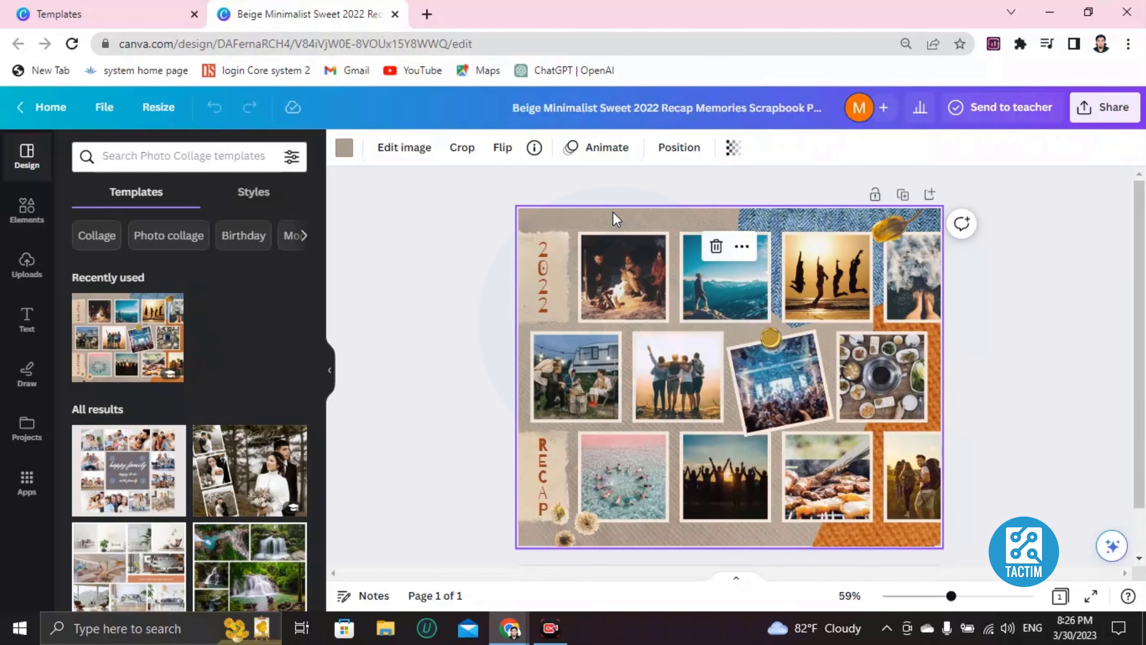
scroll(623, 271, "down", 3)
scroll(622, 286, "up", 3)
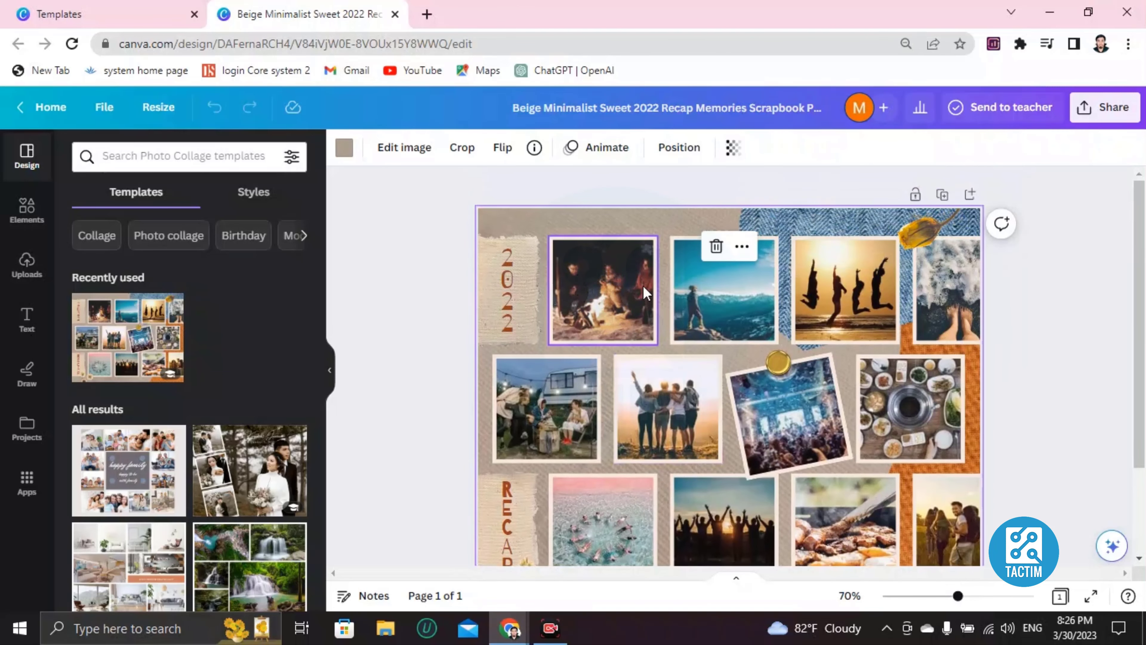
Delete the campfire photo and place an uploaded portrait into the empty top-left frame.
left_click(589, 283)
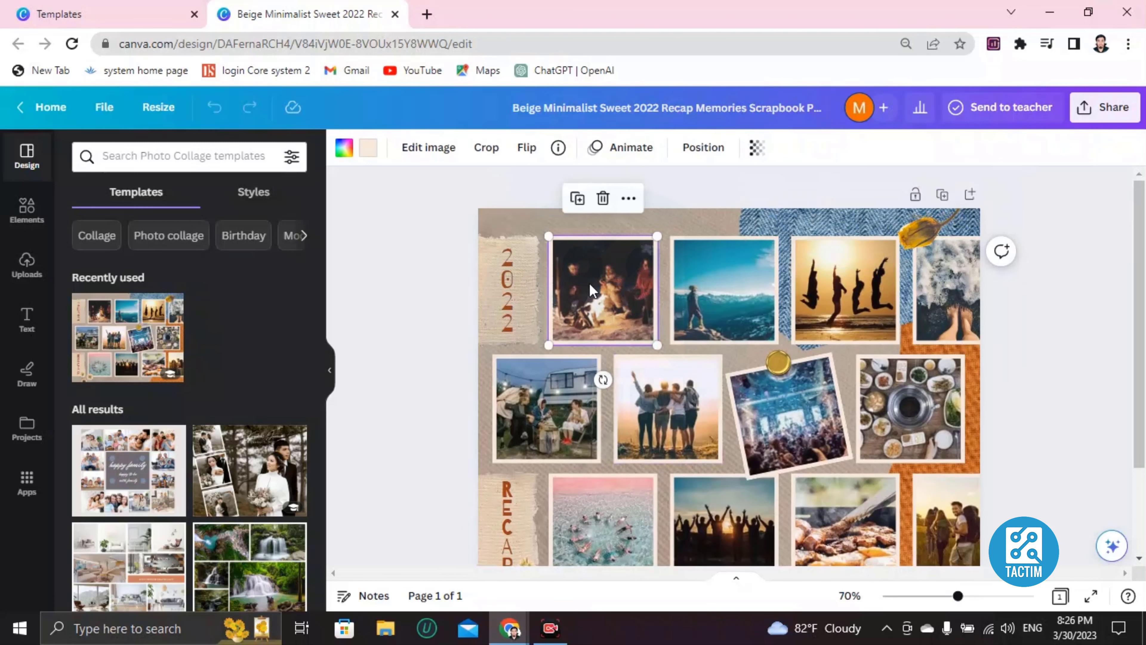
key("Delete")
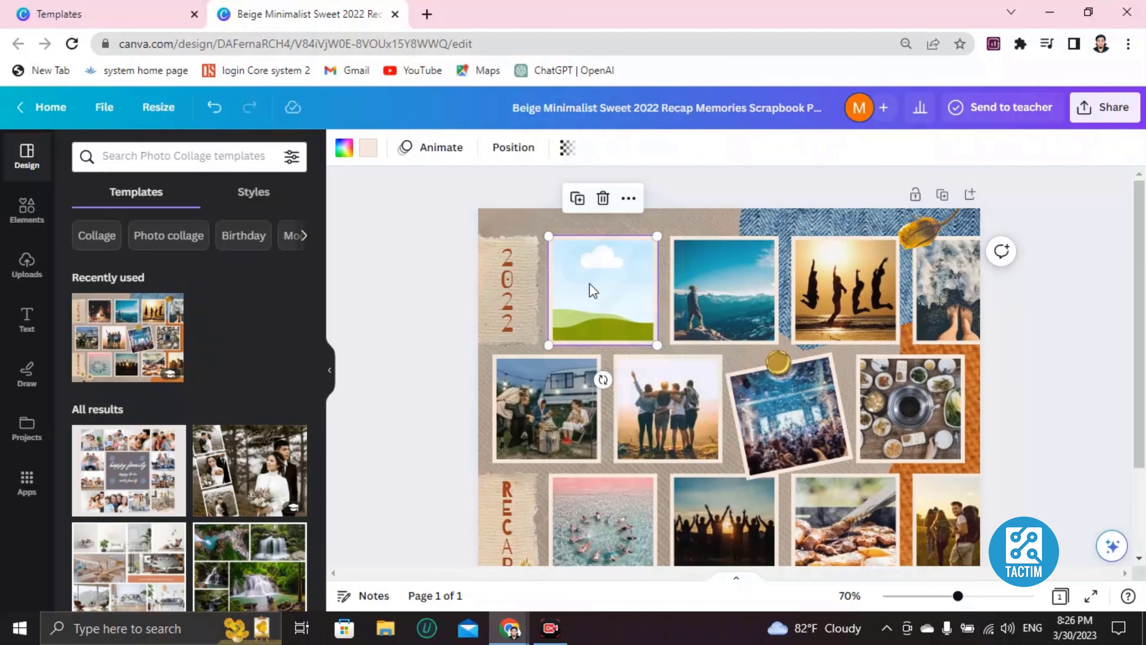
left_click(28, 266)
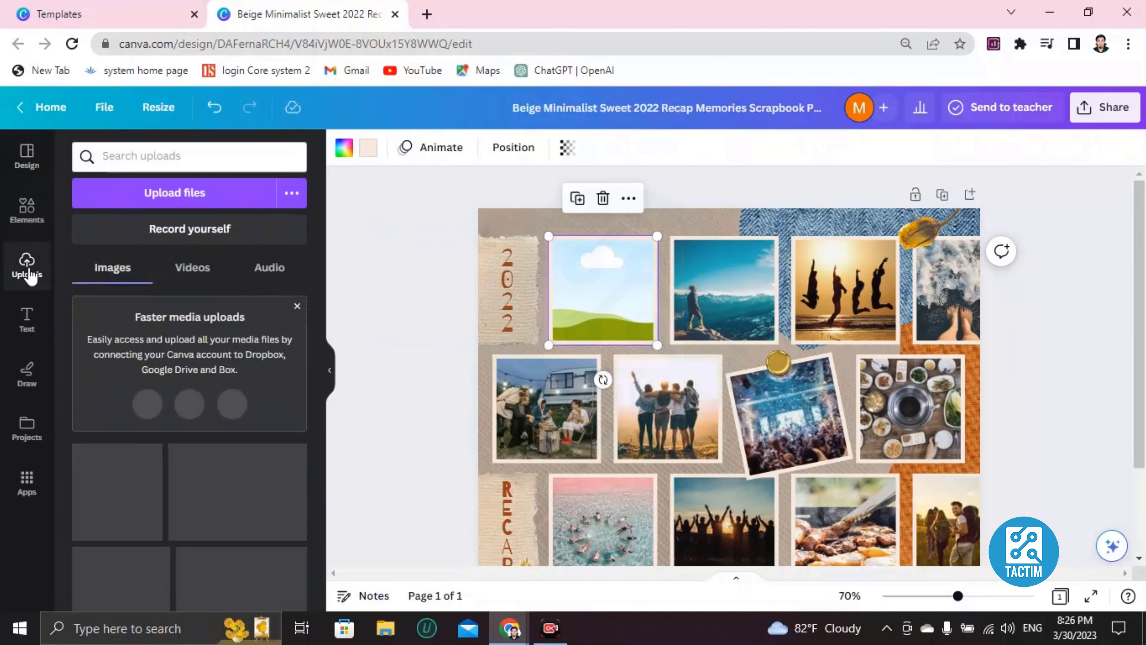
left_click(168, 198)
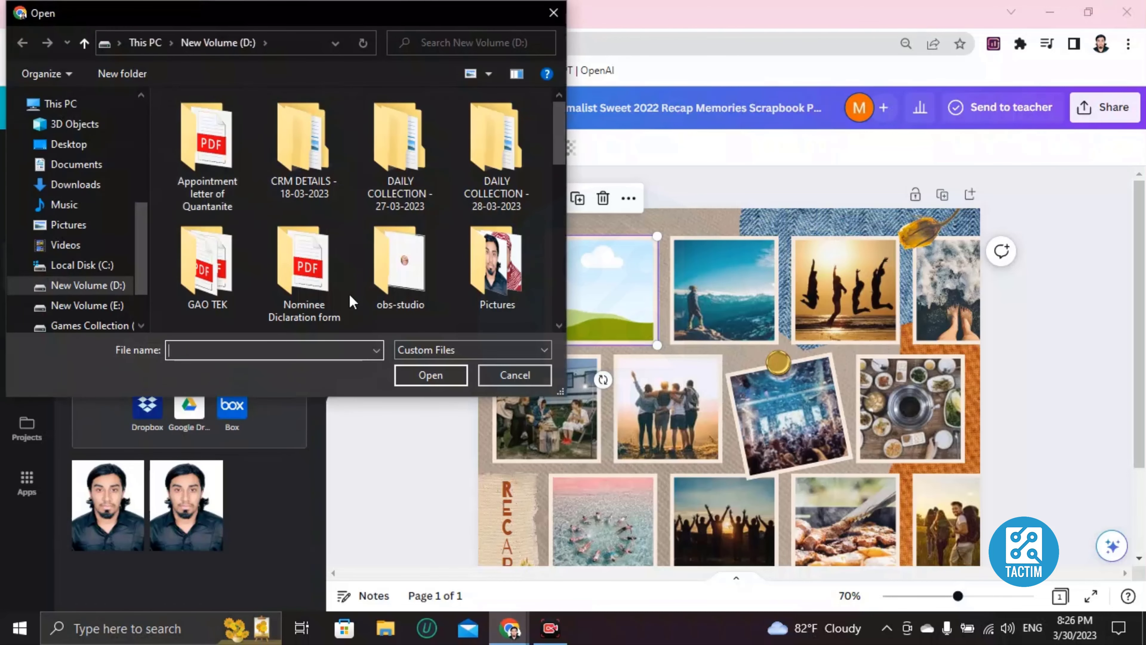
scroll(329, 249, "down", 5)
scroll(316, 244, "up", 5)
left_click(552, 12)
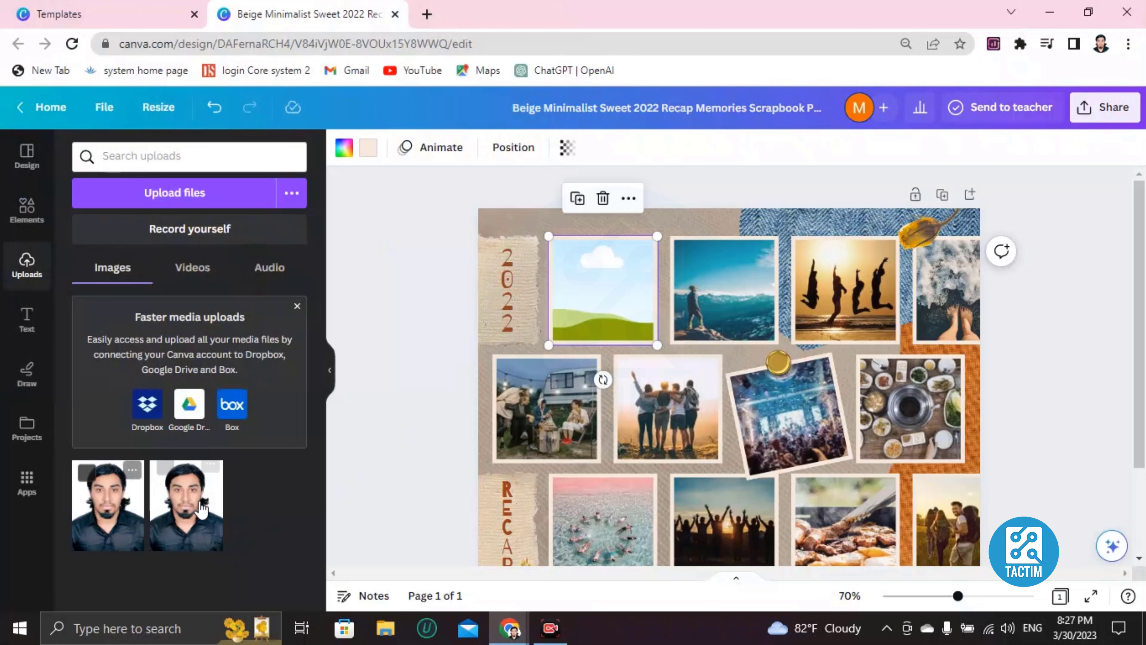
left_click(108, 498)
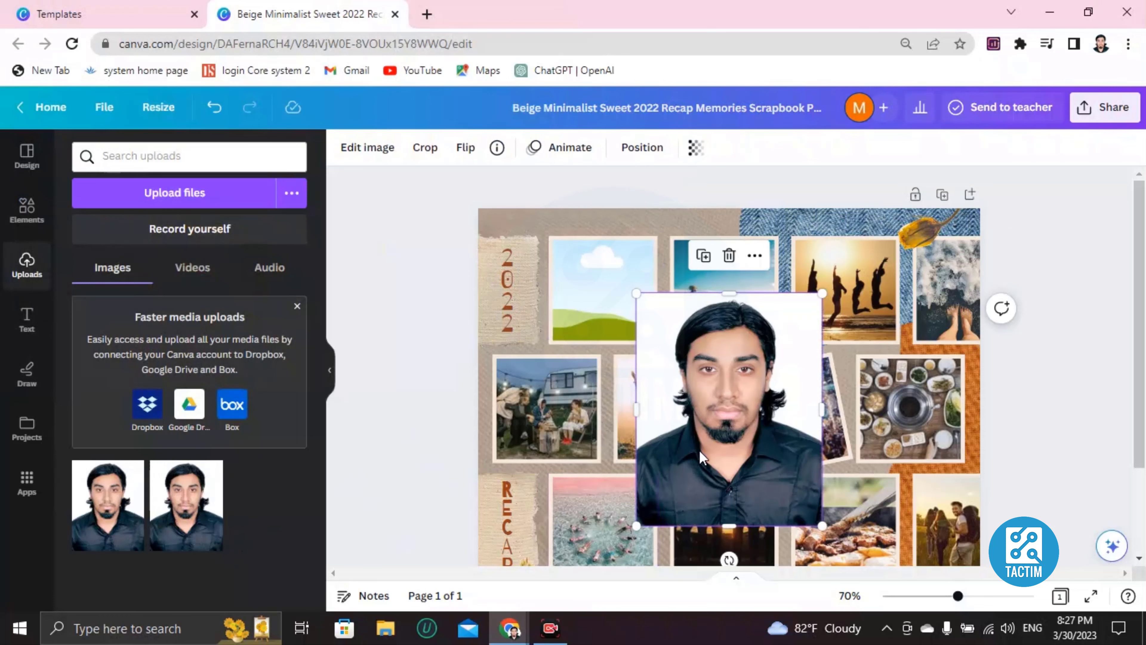
left_click_drag(700, 449, 591, 312)
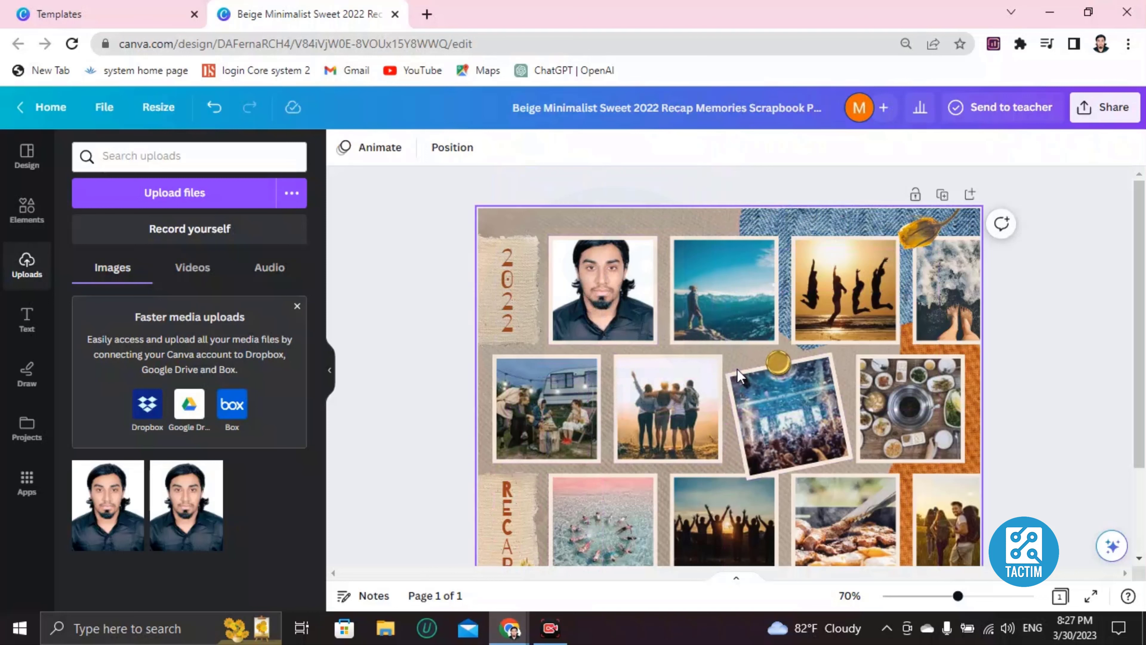
Delete the mountain and jumping-silhouettes photos from the second and third top-row frames.
left_click(701, 302)
key("Delete")
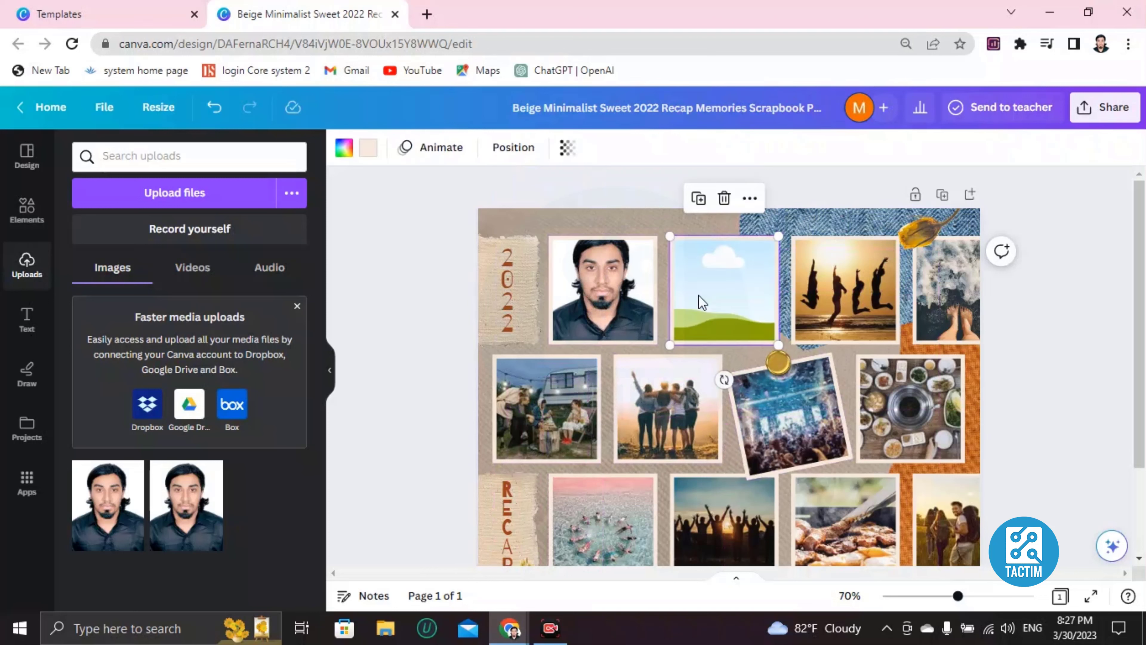
left_click(858, 284)
key("Delete")
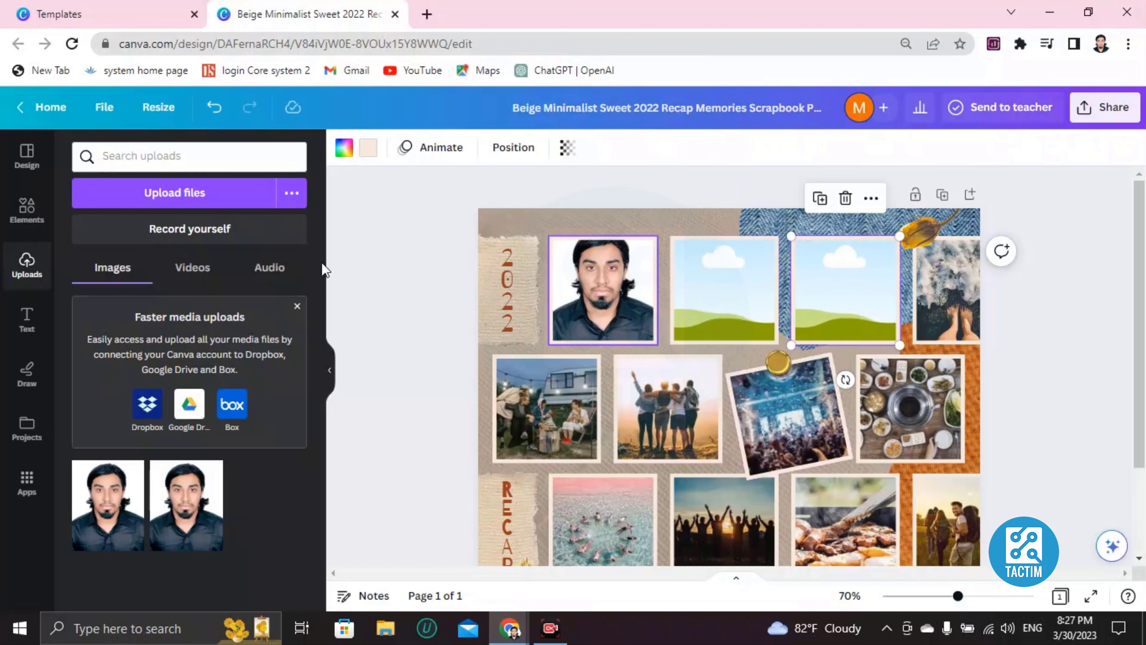
left_click(16, 224)
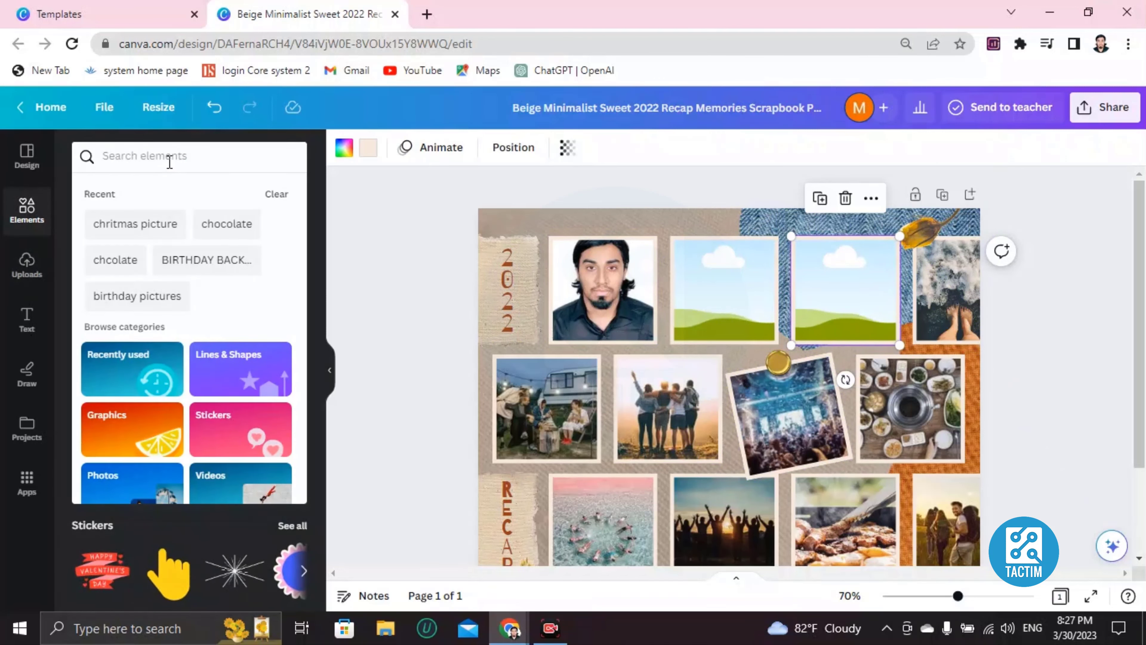
Search Elements for 'ocesann with friedns' ocean images.
type("se")
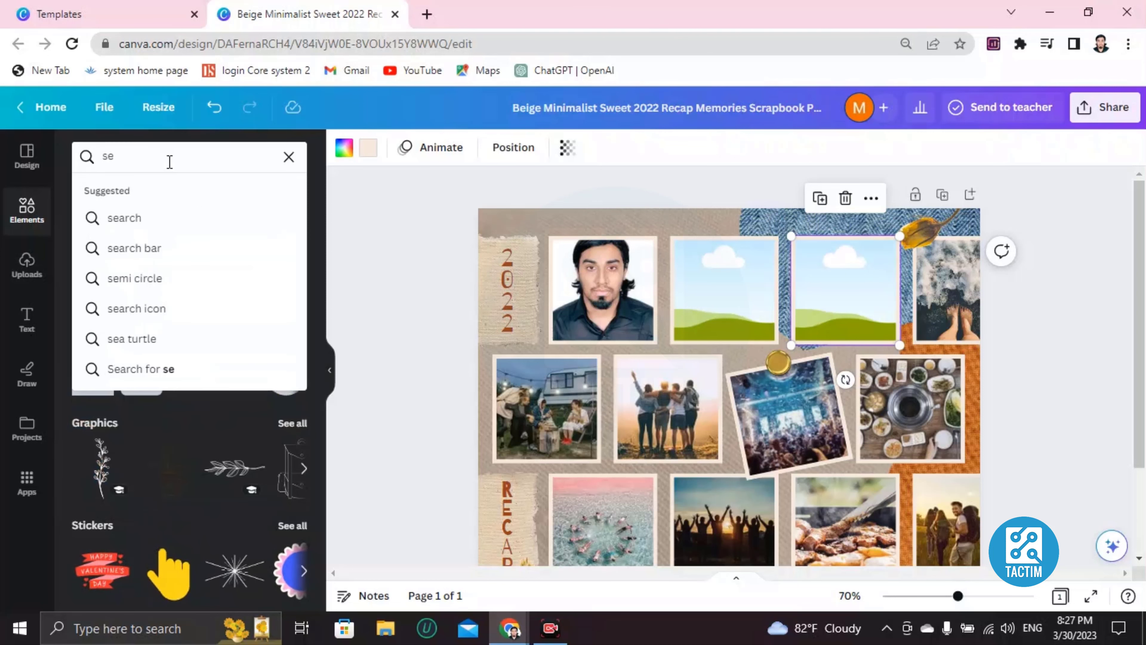
key("BackSpace")
key("BackSpace")
type("ocesan")
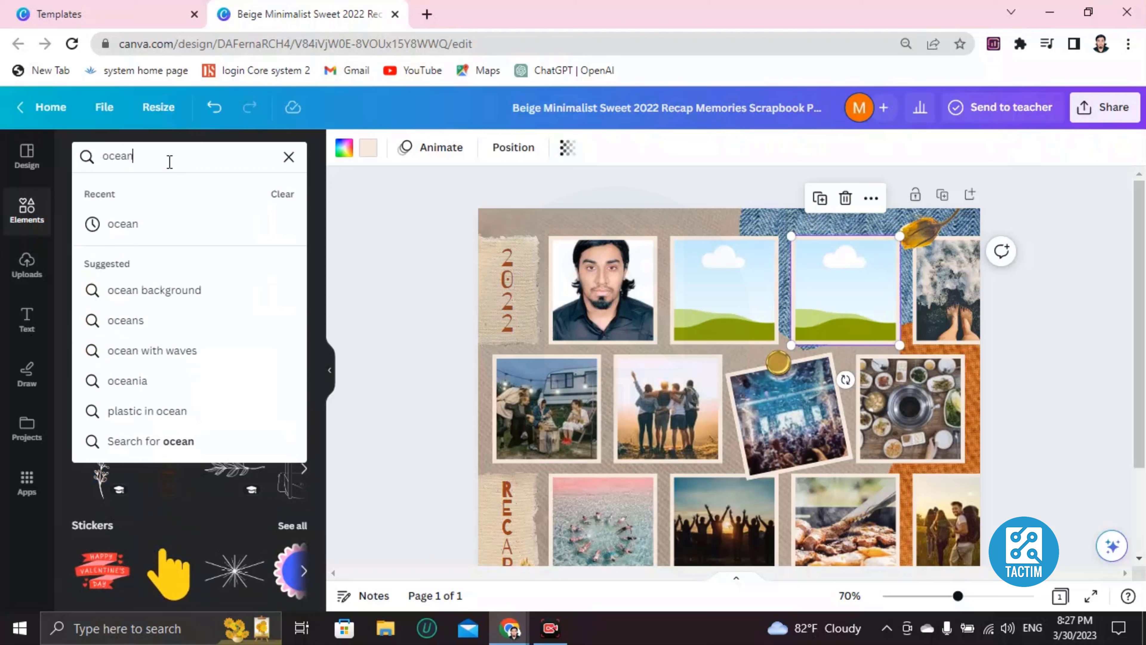
type("n with friedns")
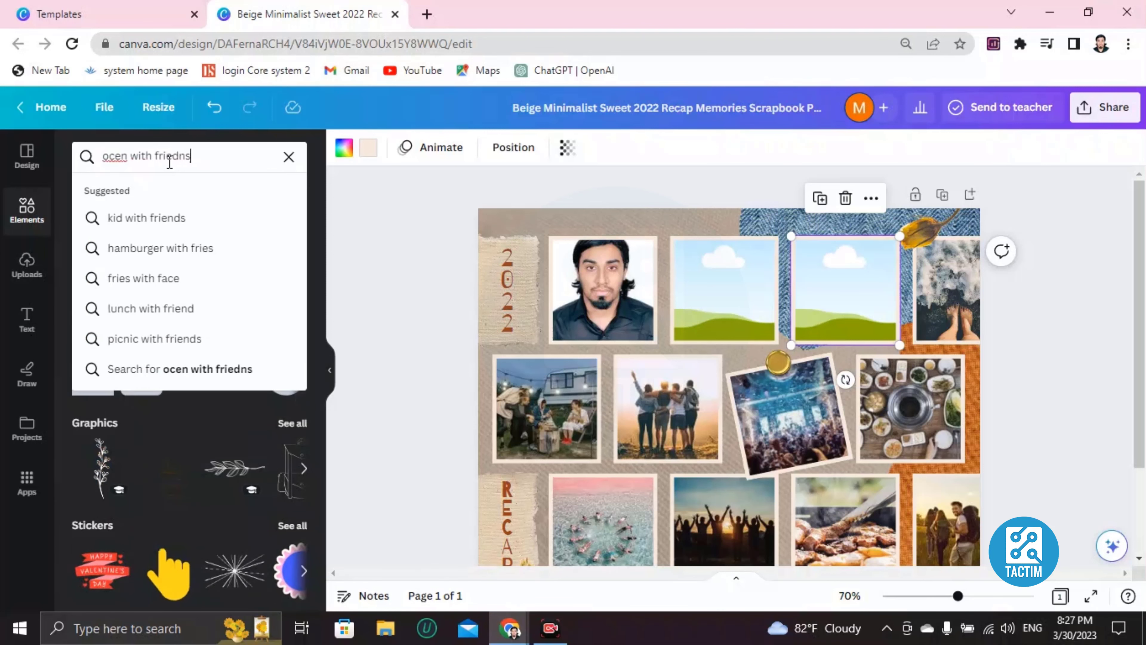
key("Return")
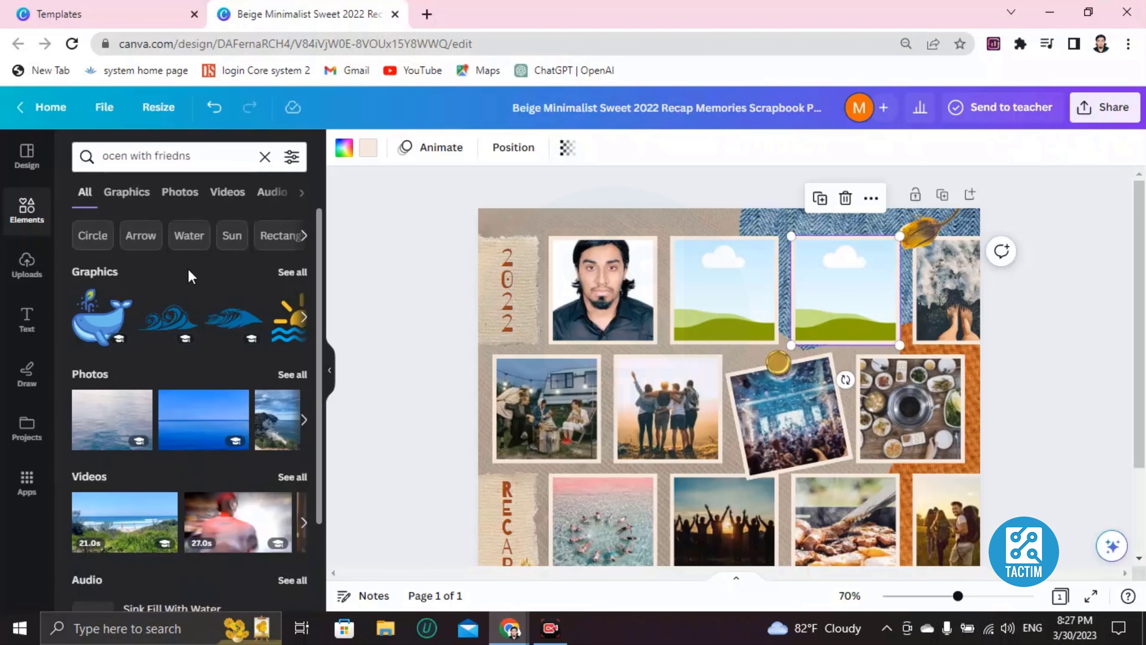
Put the rocky-pier ocean photo into the second top-row frame.
scroll(205, 425, "down", 3)
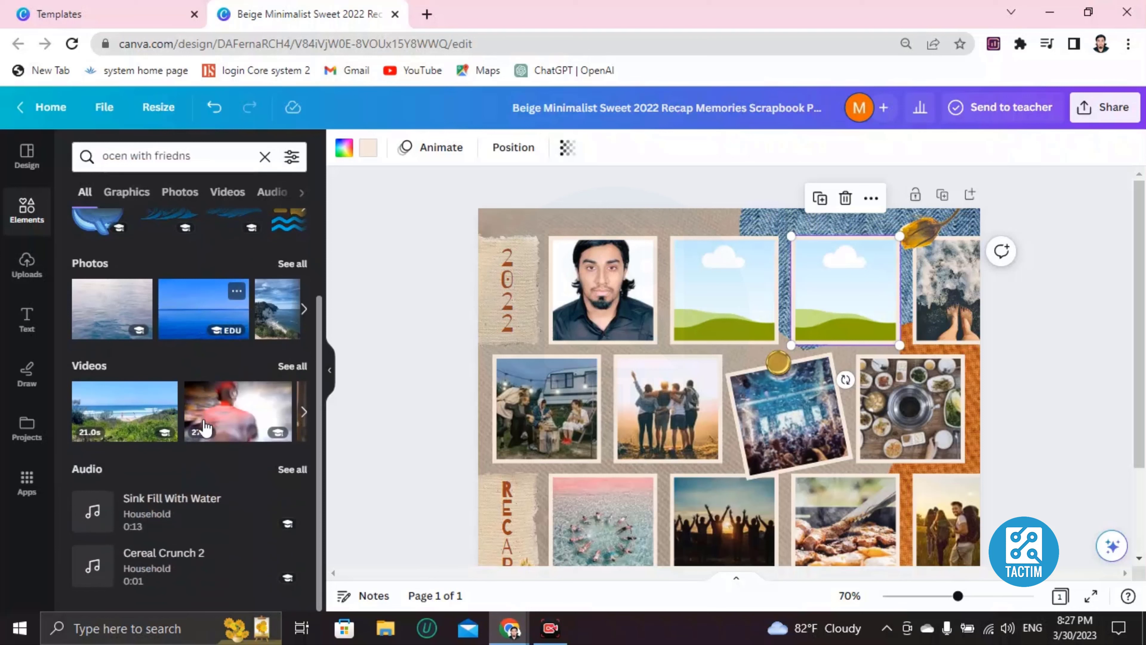
left_click(303, 314)
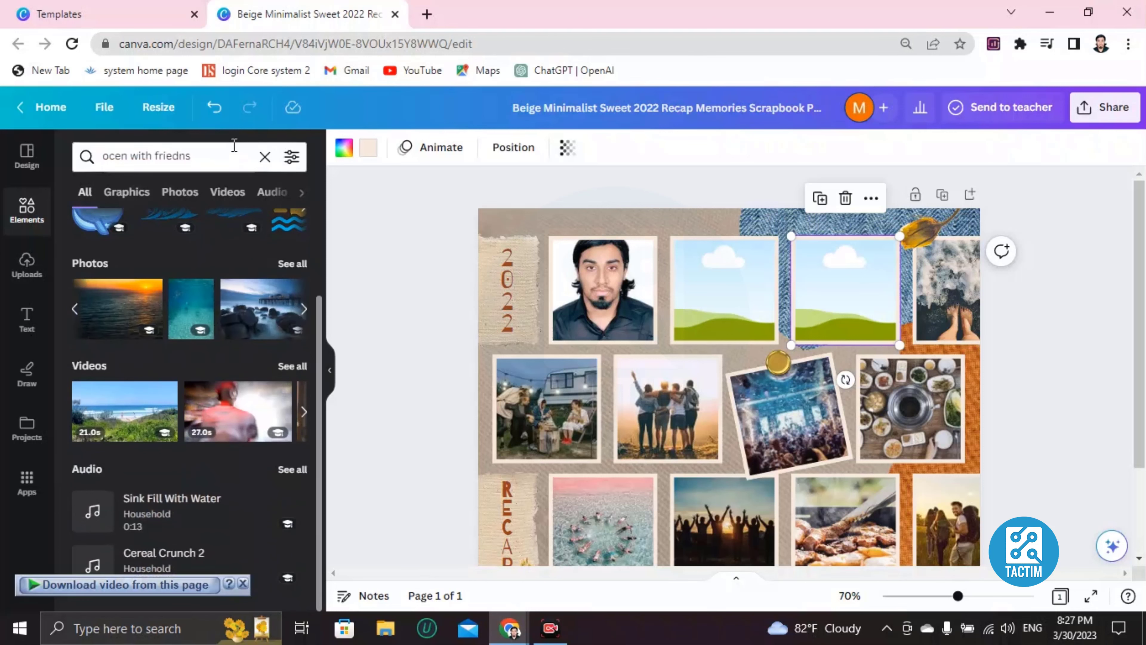
left_click(260, 309)
left_click_drag(711, 469, 741, 304)
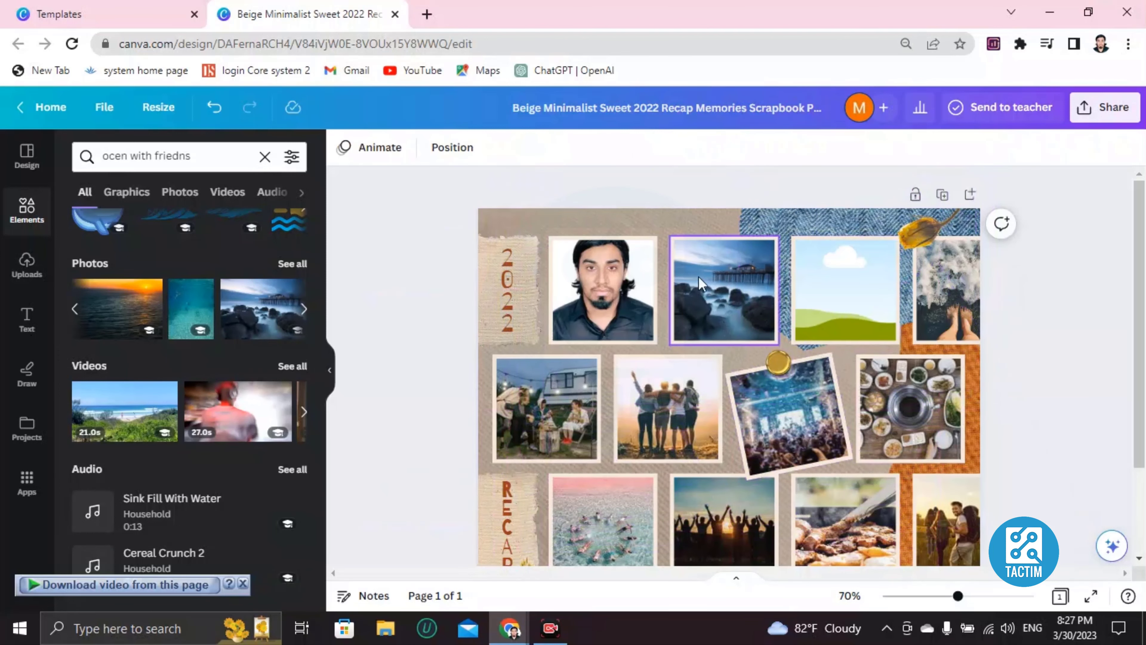
scroll(750, 452, "down", 3)
scroll(747, 460, "up", 3)
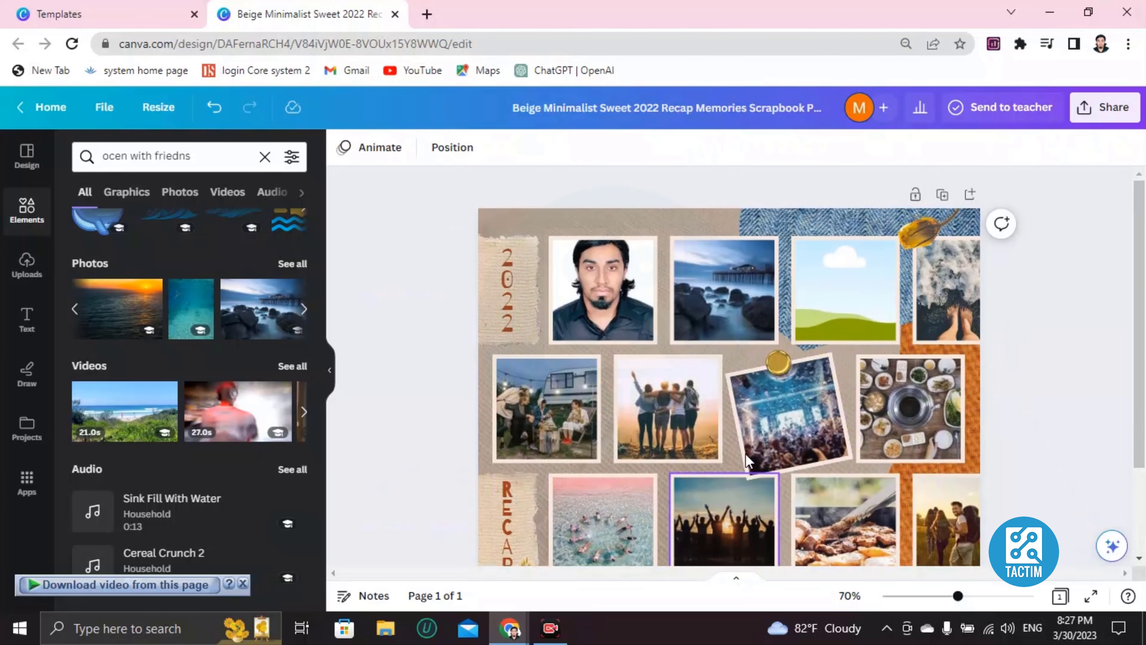
Retype the vertical 2022 year label as 2023, removing the extra digit.
double_click(505, 283)
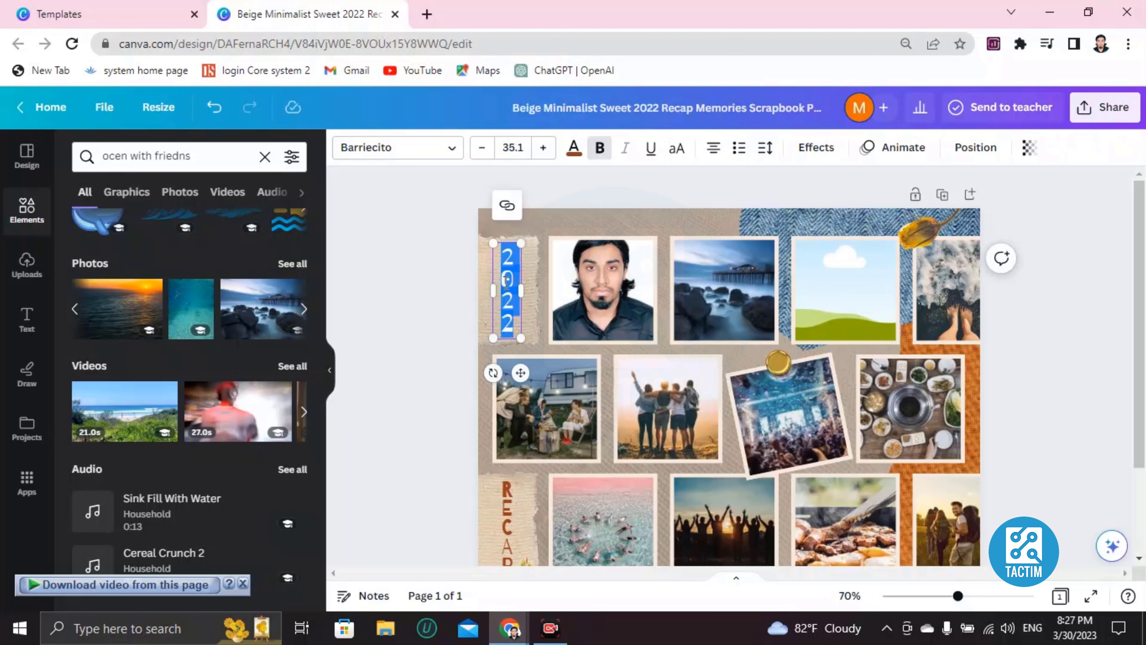
key("BackSpace")
type("20243")
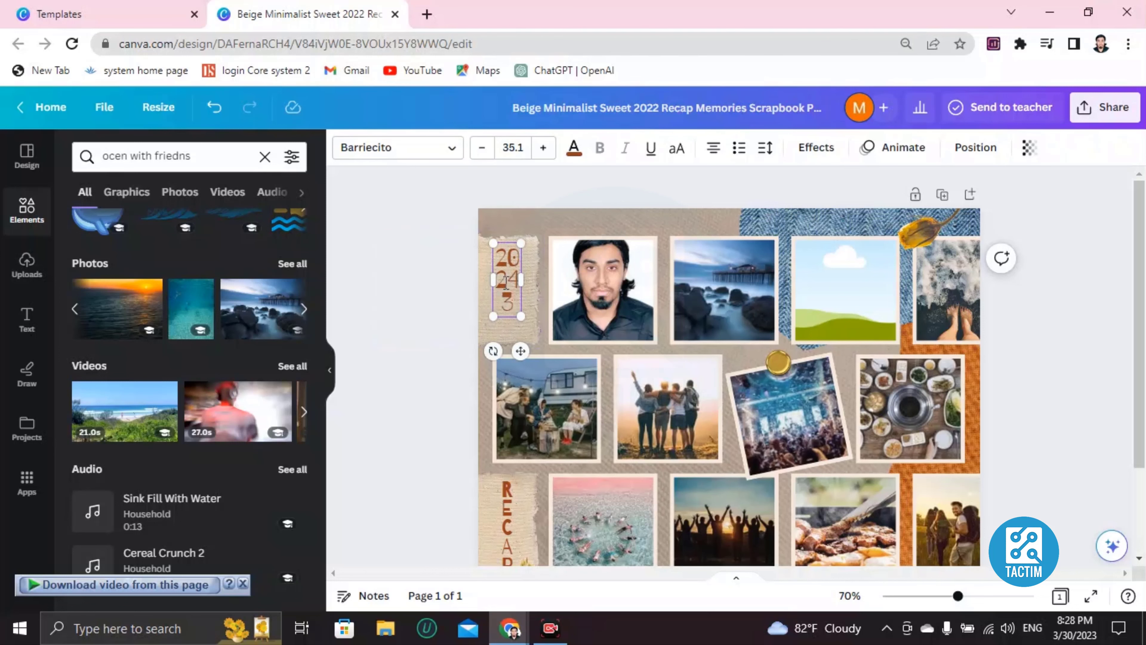
key("Print")
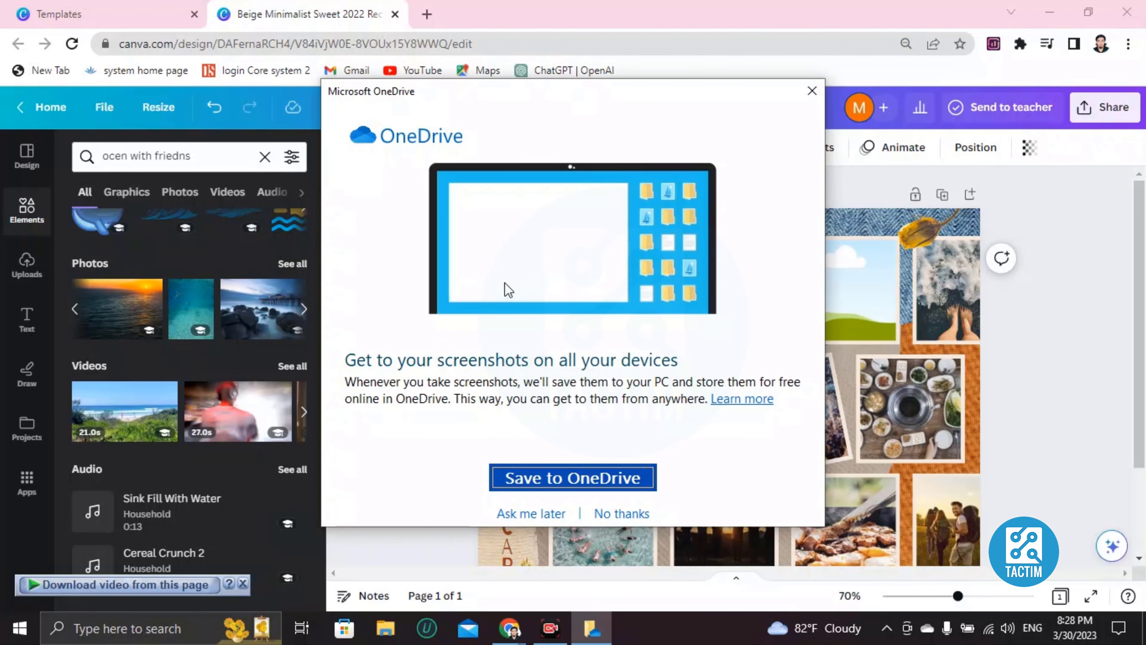
left_click(812, 90)
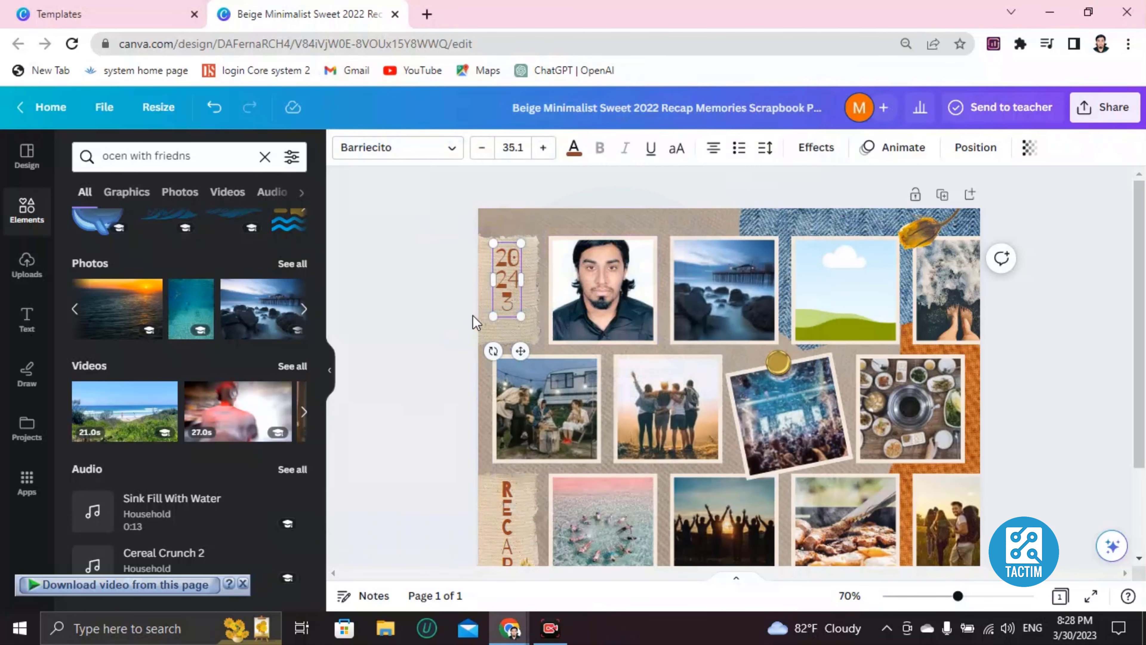
key("BackSpace")
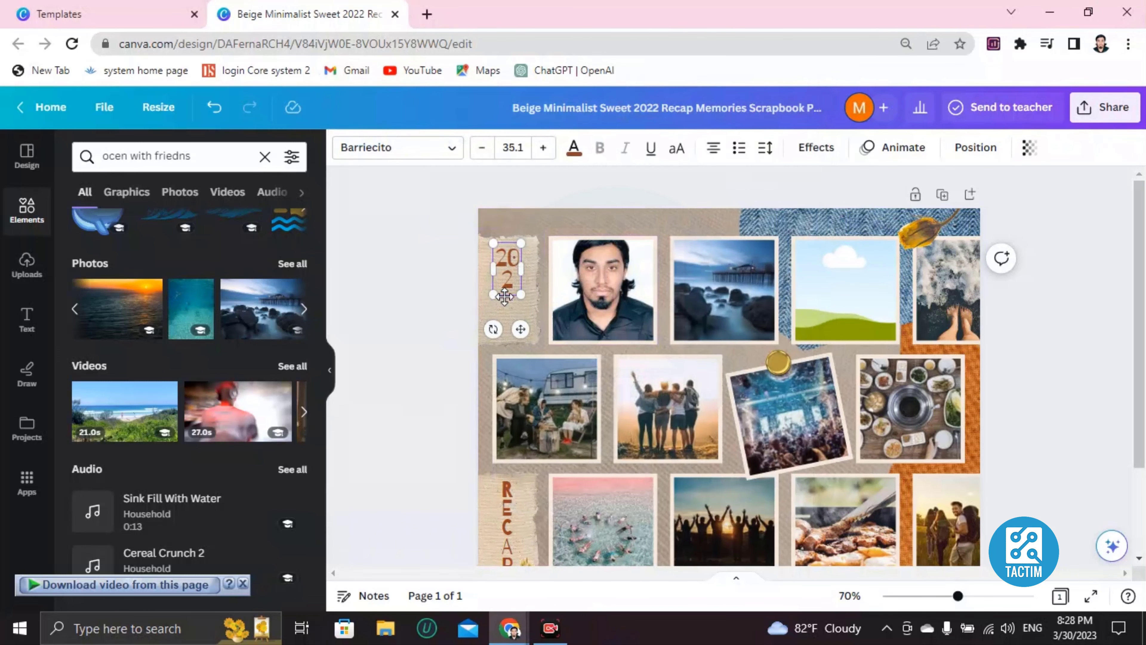
left_click(600, 300)
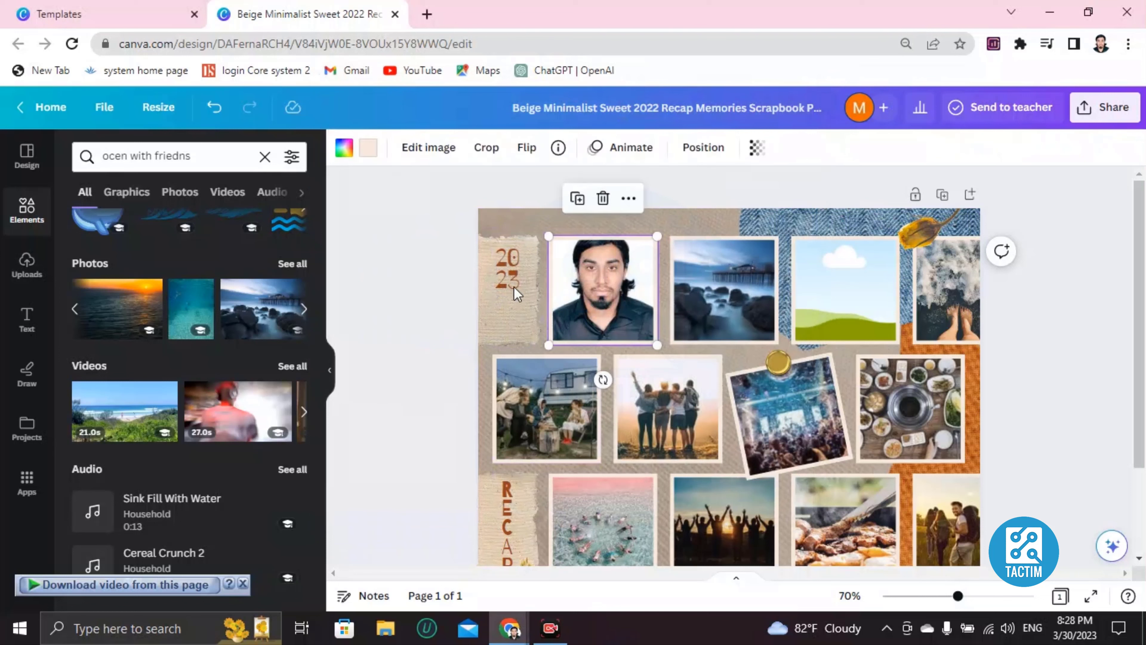
left_click(514, 286)
left_click(654, 226)
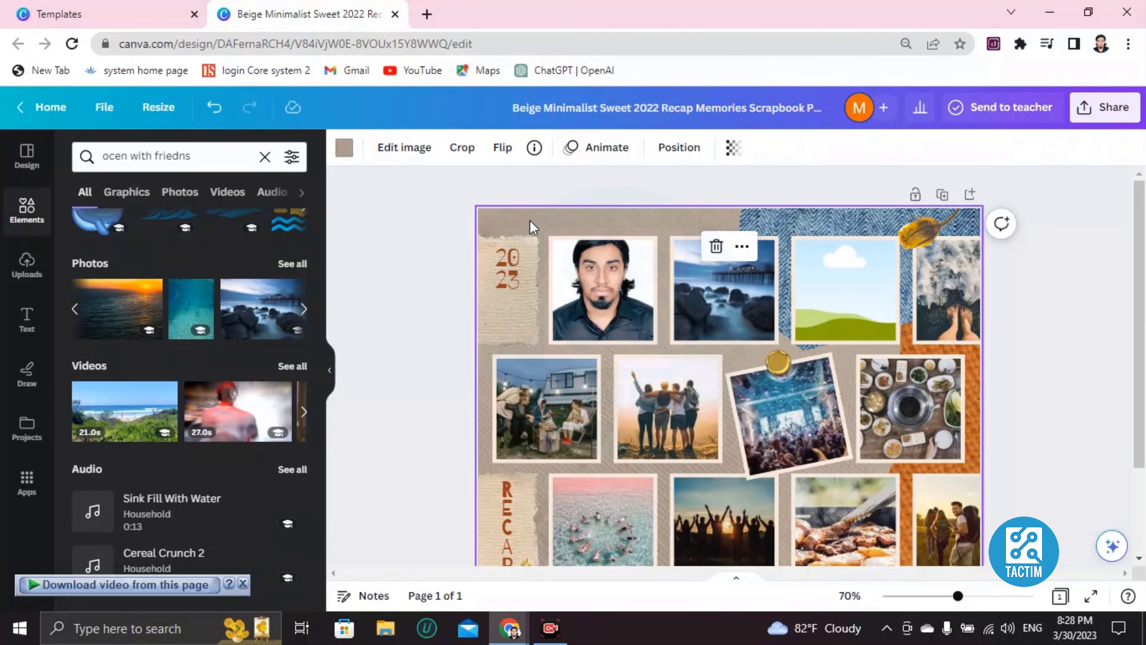
Apply the peach-pink swatch from Gradients to the page background.
left_click(342, 151)
scroll(130, 463, "down", 5)
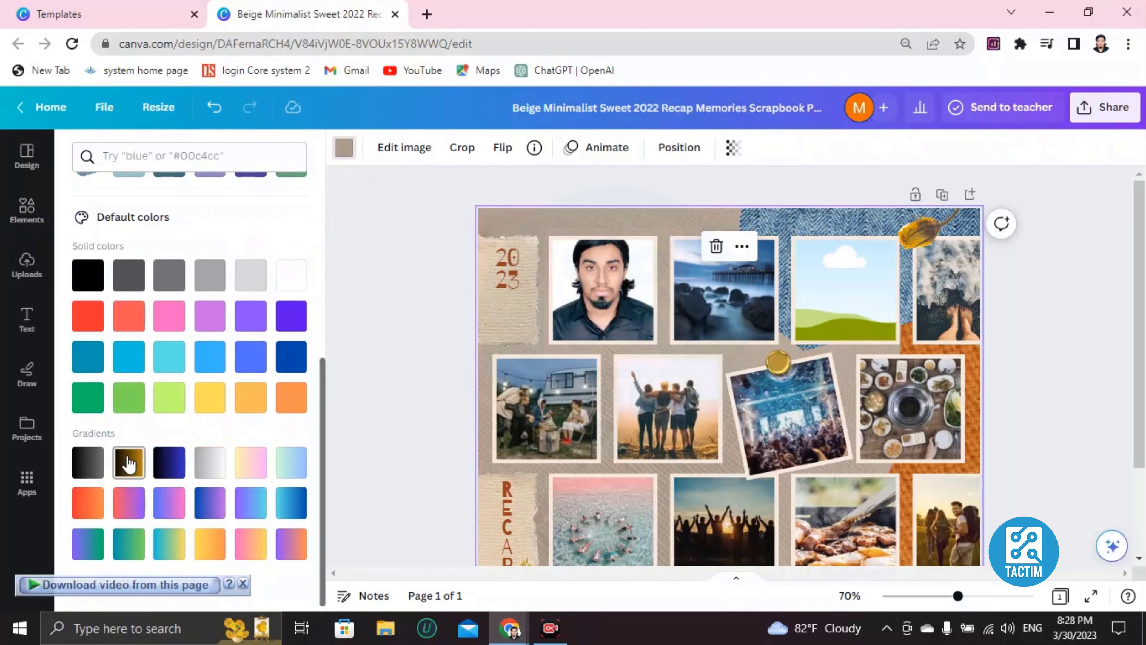
left_click(130, 463)
scroll(392, 396, "down", 3)
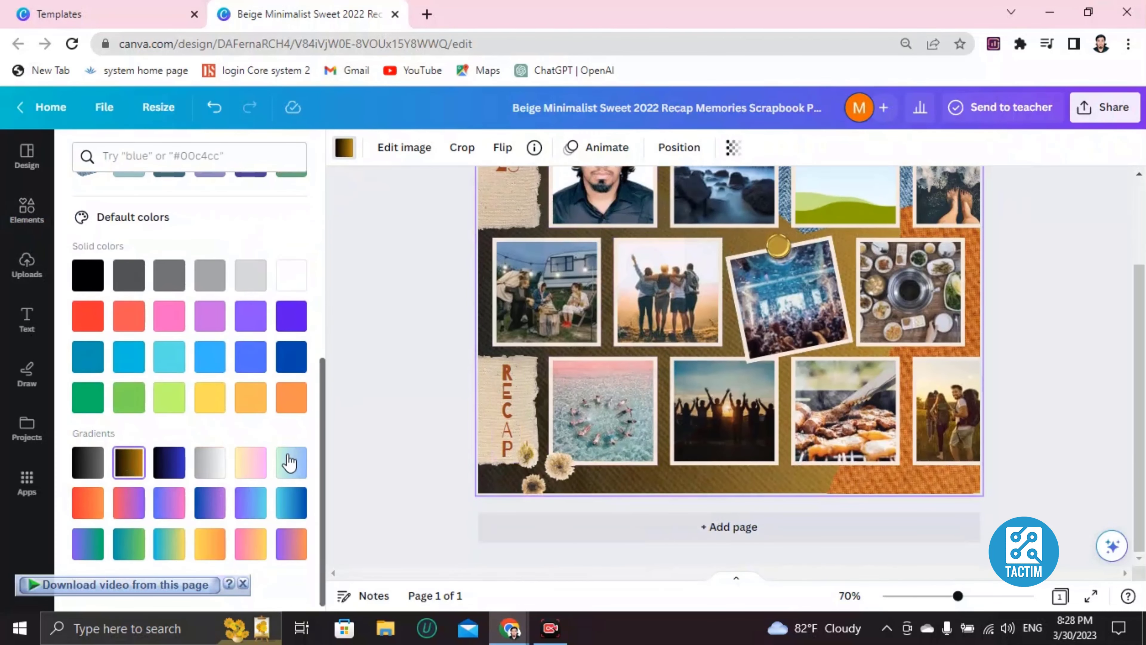
left_click(248, 462)
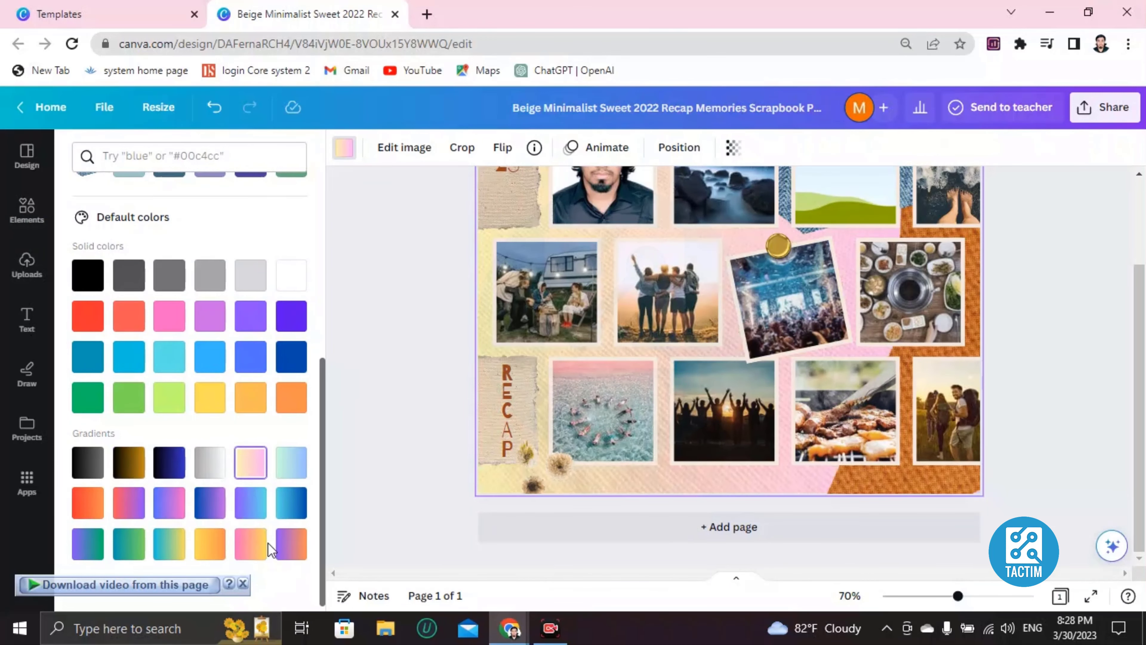
scroll(530, 404, "up", 3)
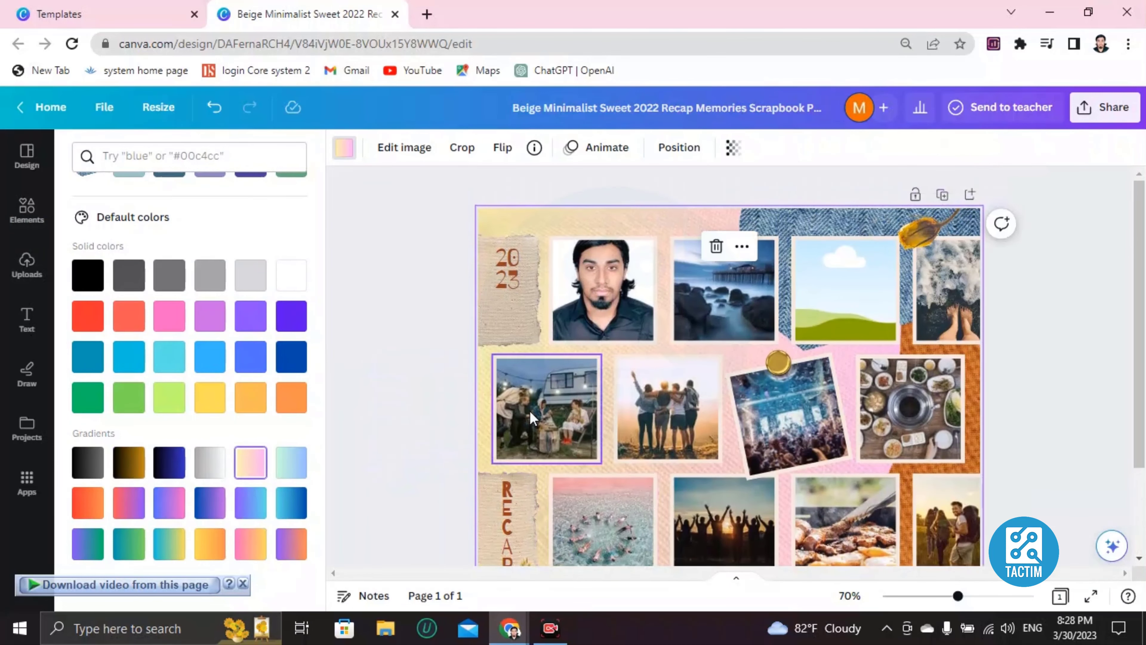
scroll(934, 372, "down", 3)
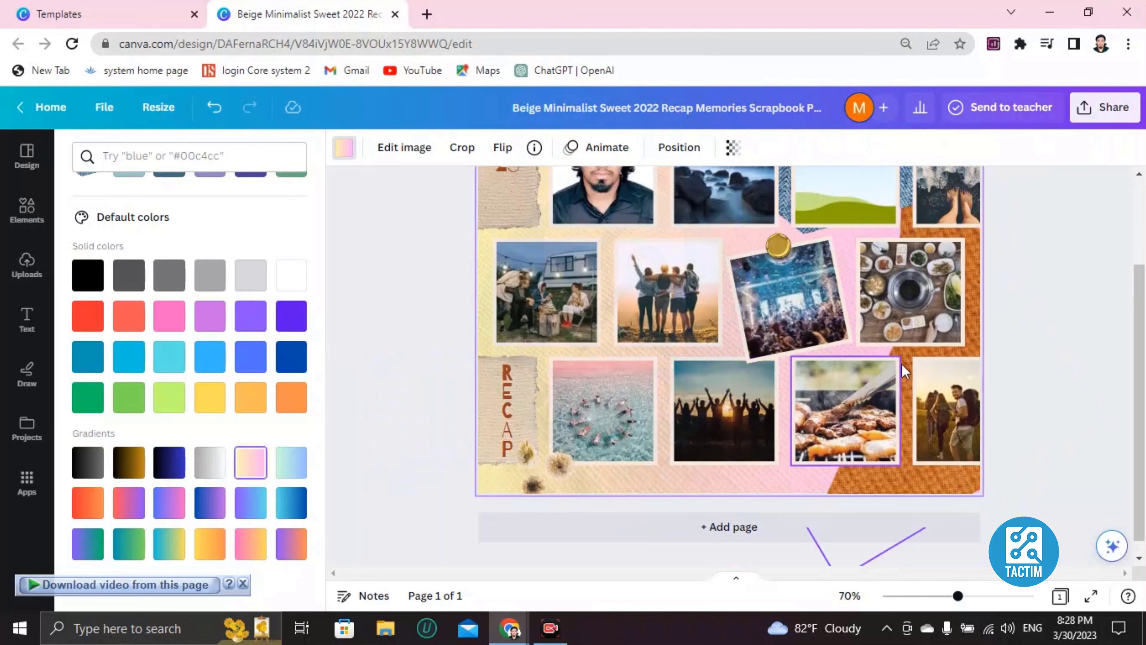
scroll(676, 304, "up", 3)
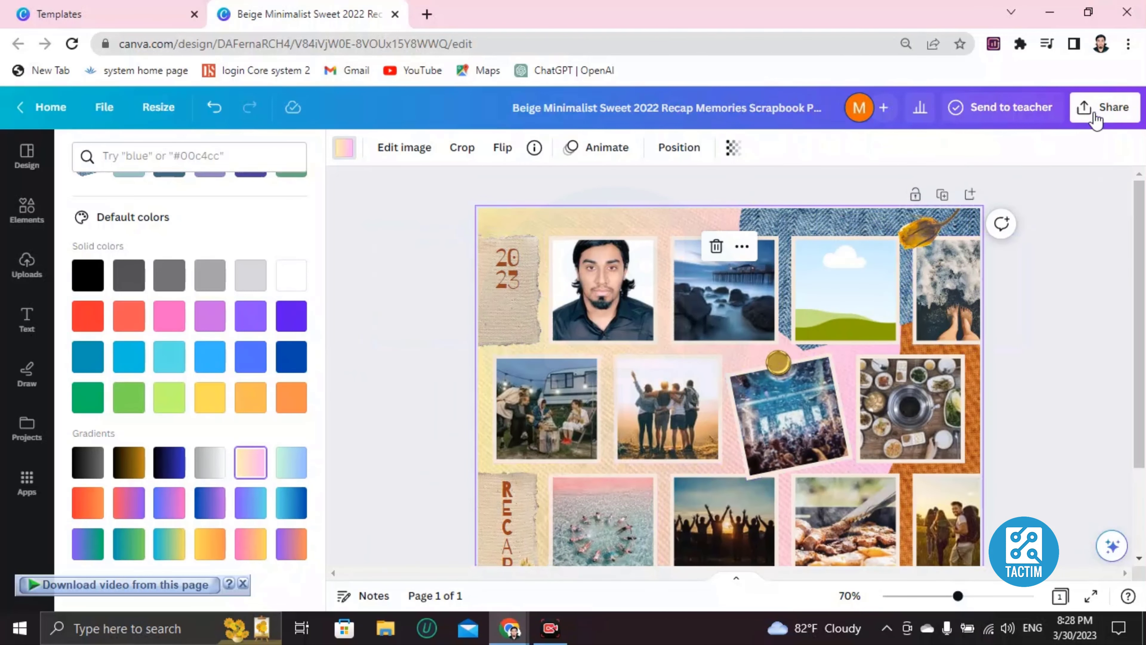
Set the design's collaboration link to 'Anyone with the link'.
left_click(1116, 120)
scroll(922, 352, "down", 2)
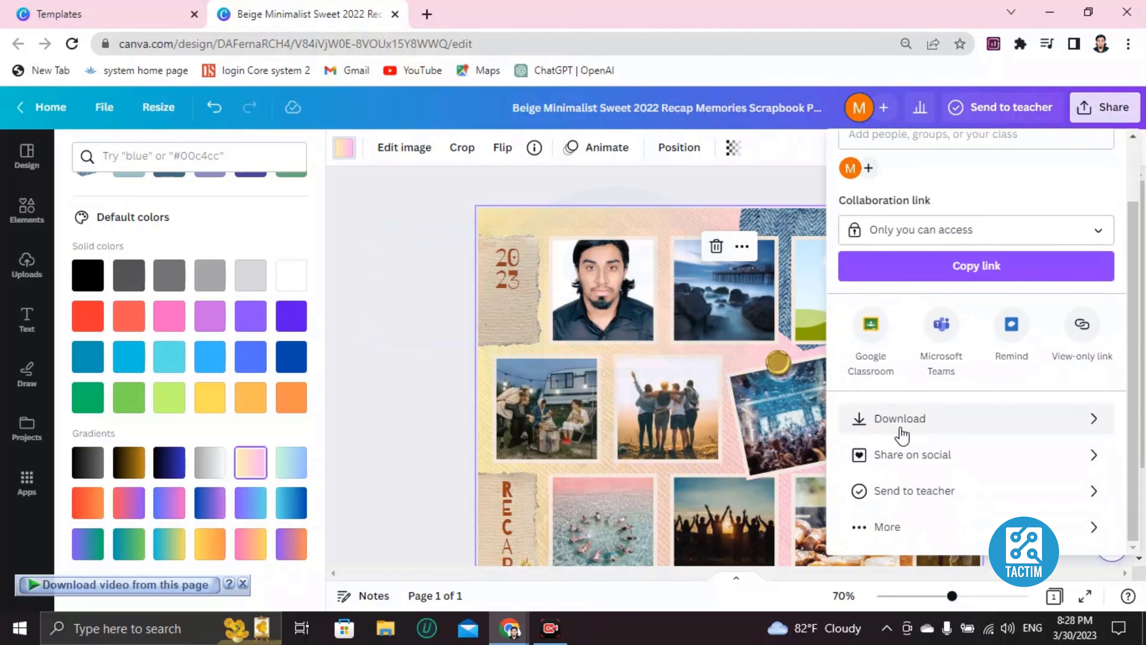
scroll(979, 335, "up", 2)
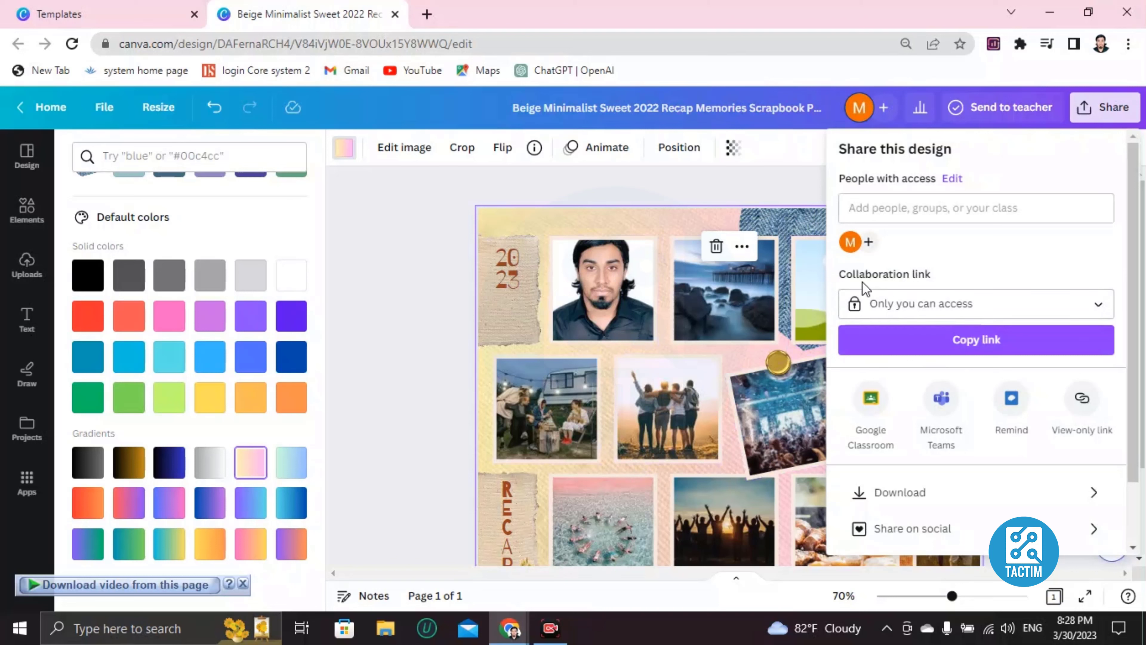
left_click(894, 309)
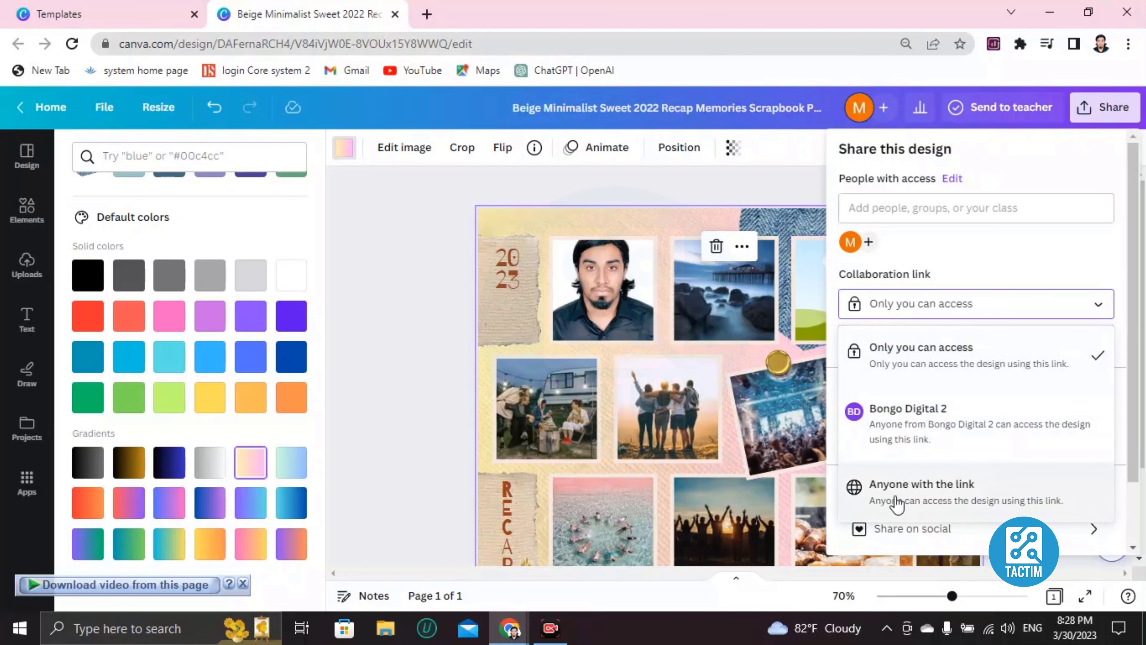
left_click(1011, 497)
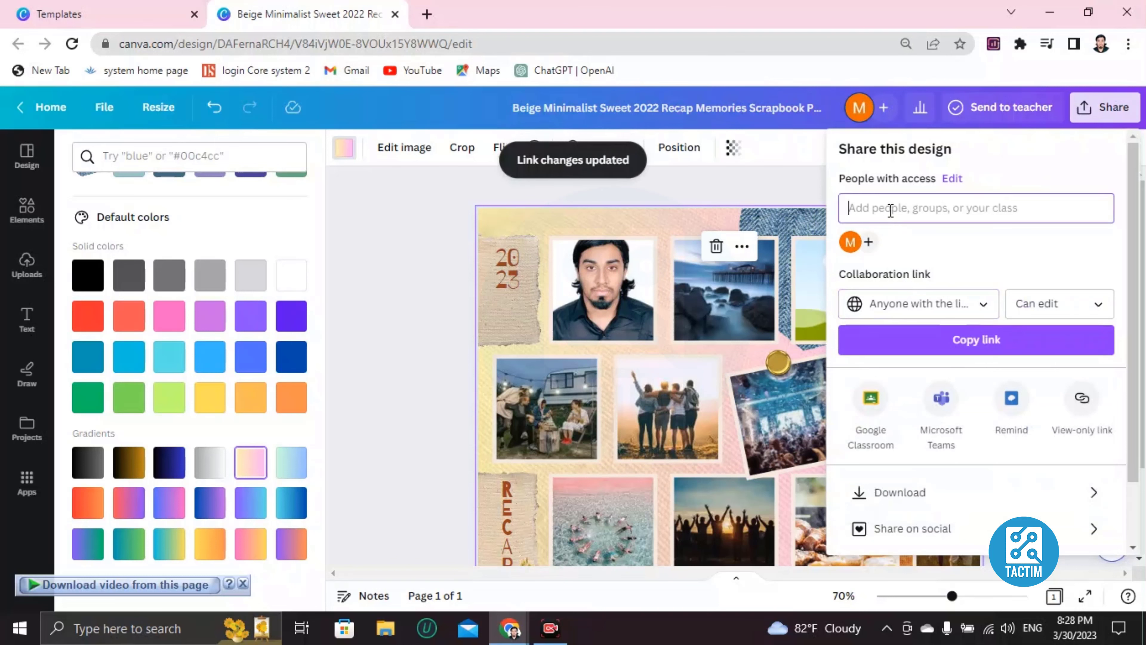
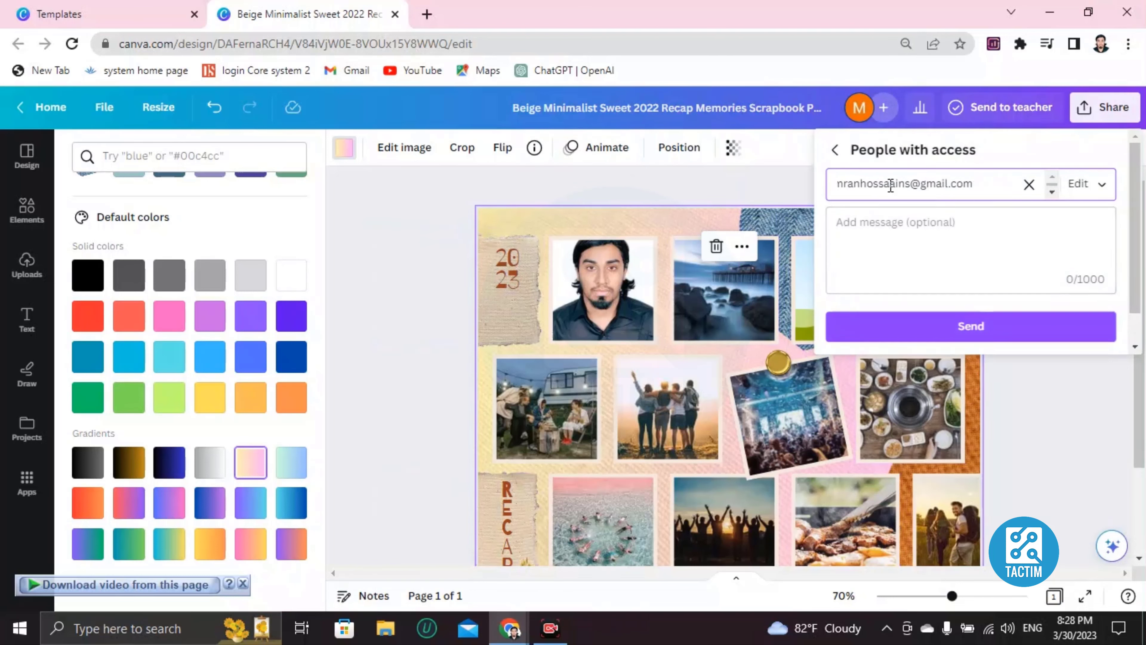
Enter a collaborator's e-mail address, clear it again, and close the sharing panel.
left_click(1030, 184)
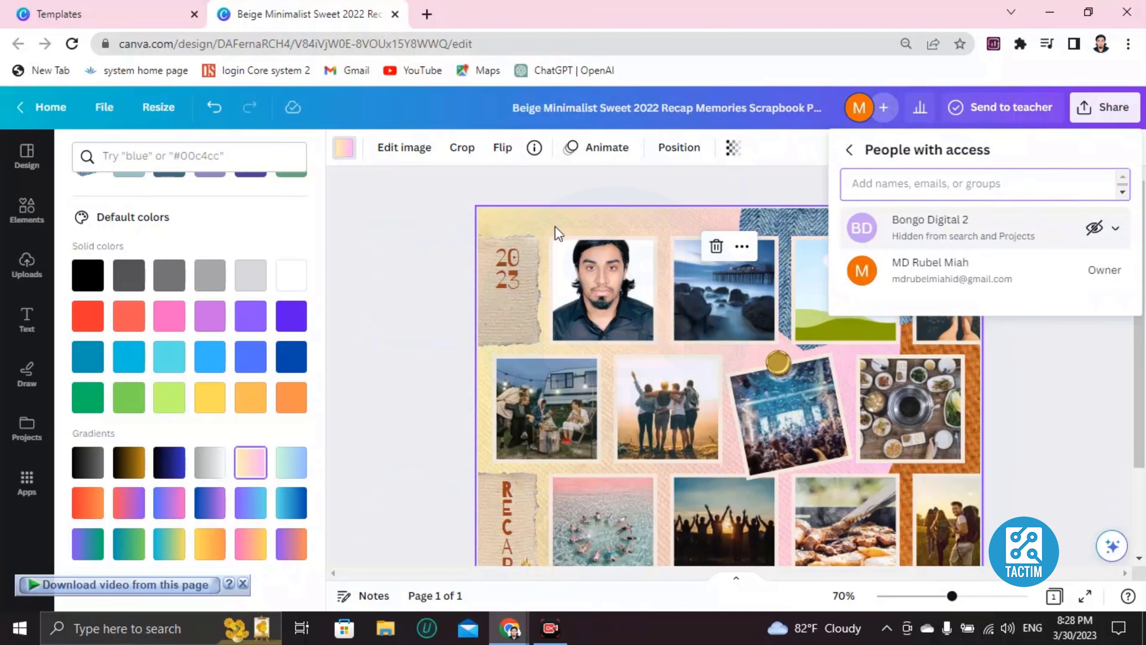
left_click(389, 254)
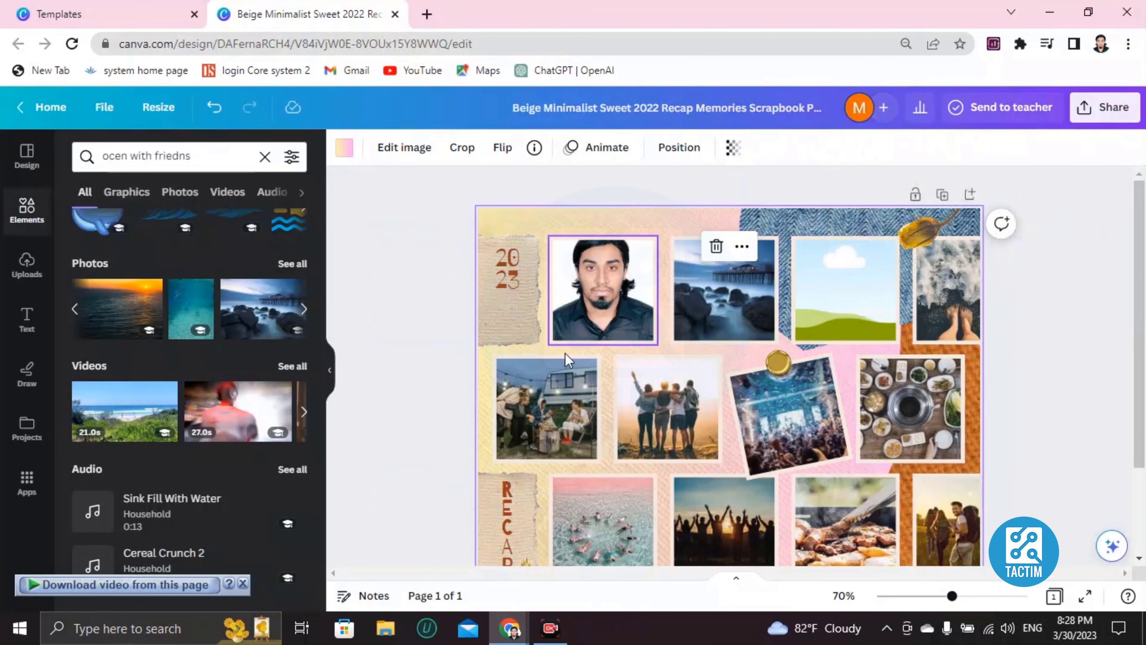
scroll(652, 465, "down", 3)
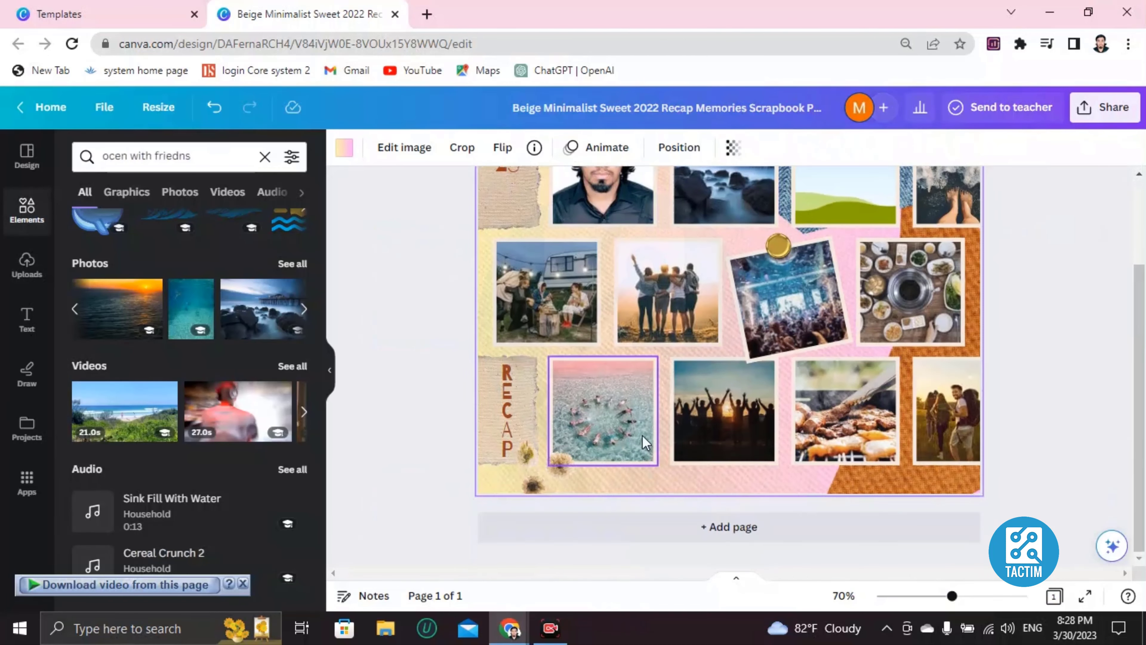